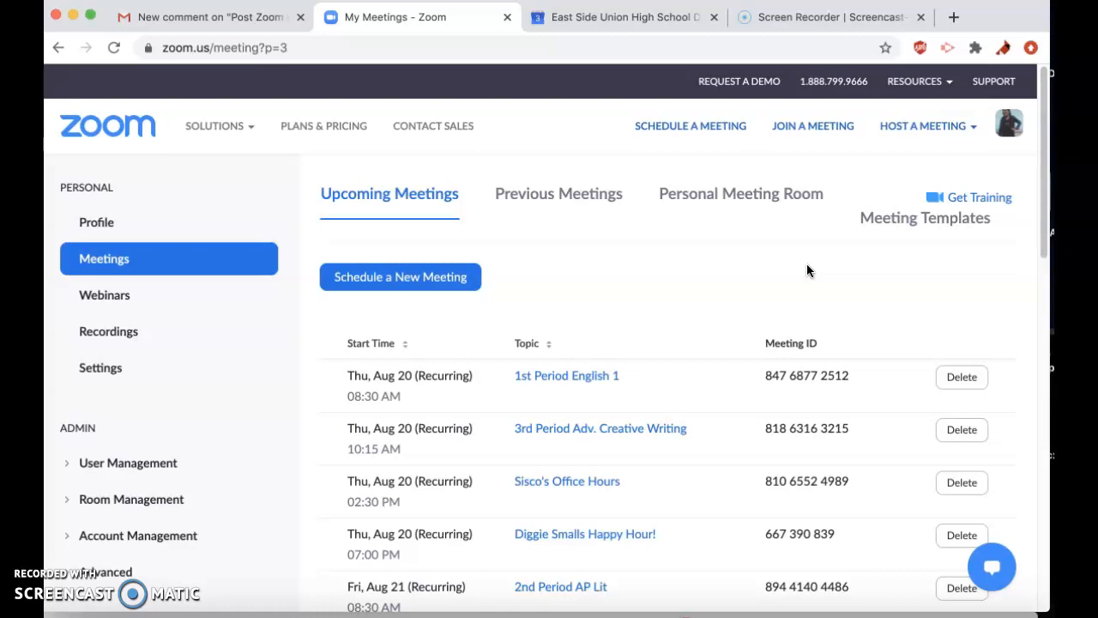
# - Start scheduling a new meeting with the topic "Period 5 Prep"
pyautogui.click(396, 276)
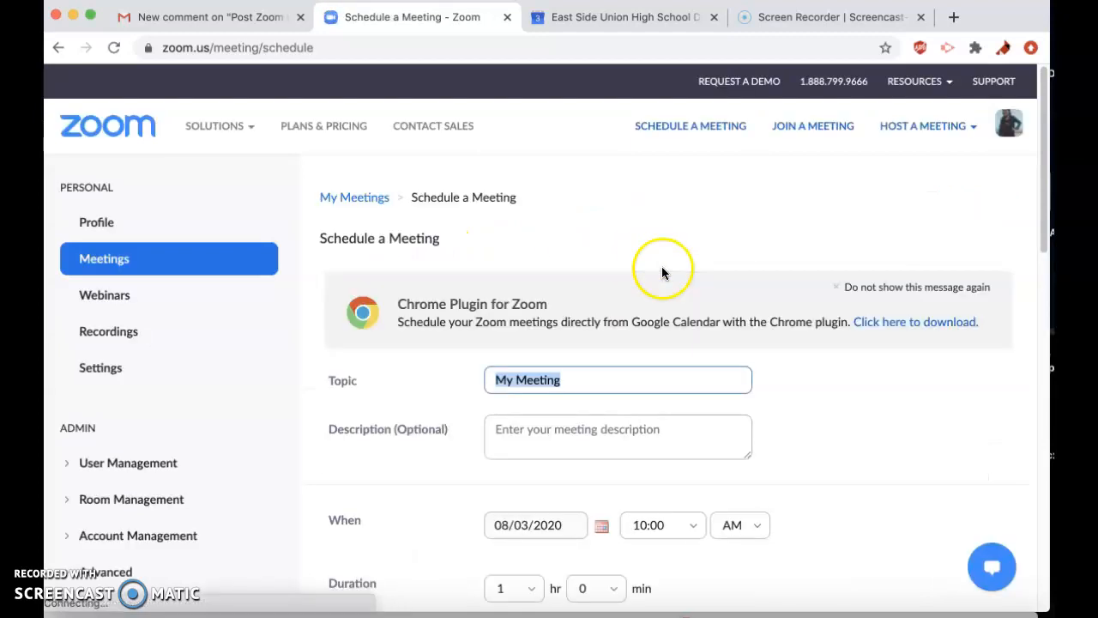
pyautogui.scroll(-2, 637, 271)
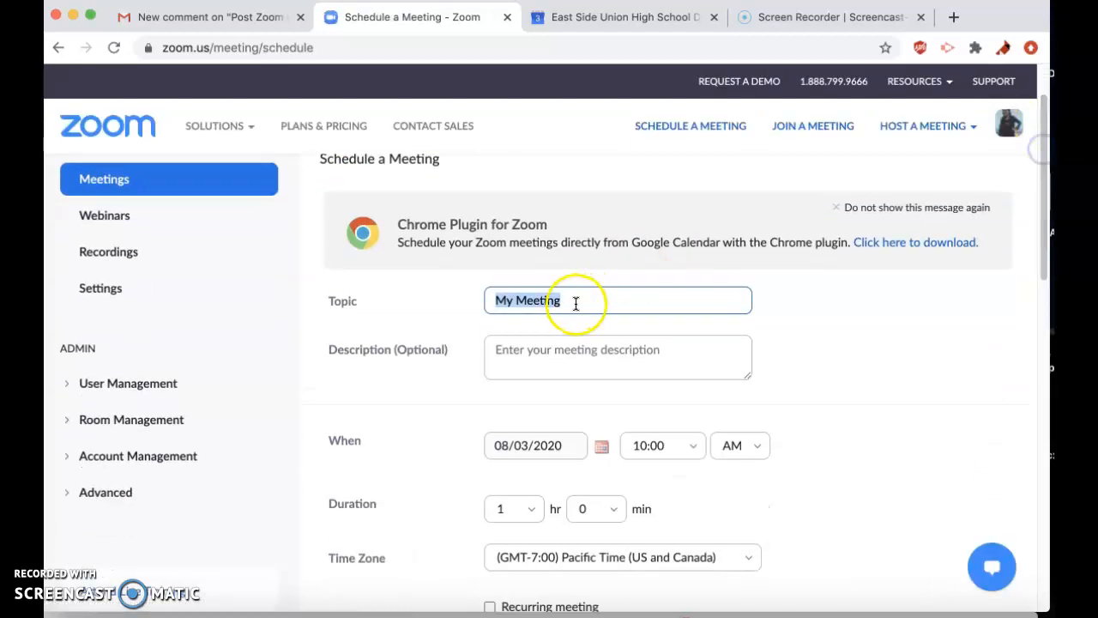
pyautogui.write('Period')
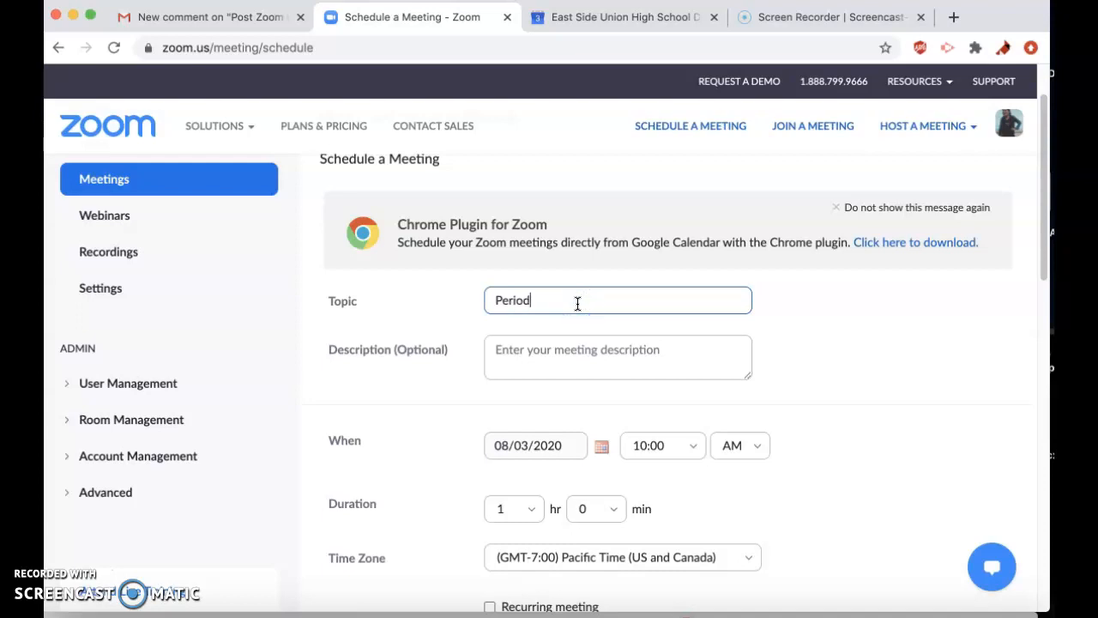
pyautogui.write(' 5 Prep')
pyautogui.click(836, 339)
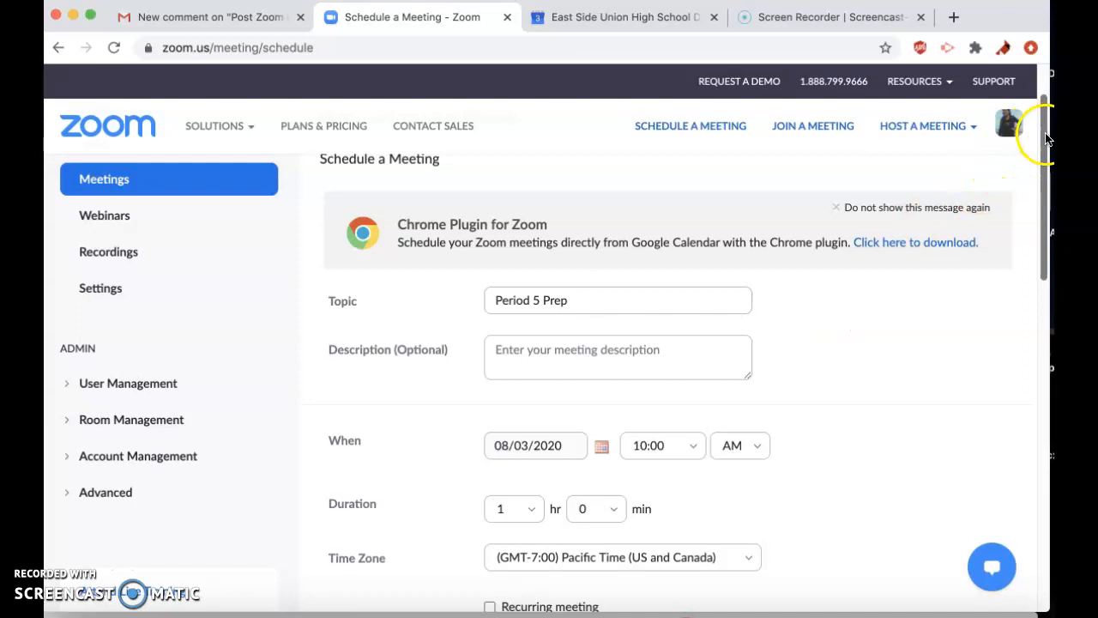
# - Set the meeting's start date to 08/10/2020
pyautogui.moveTo(1045, 138); pyautogui.dragTo(1033, 196)
pyautogui.click(601, 266)
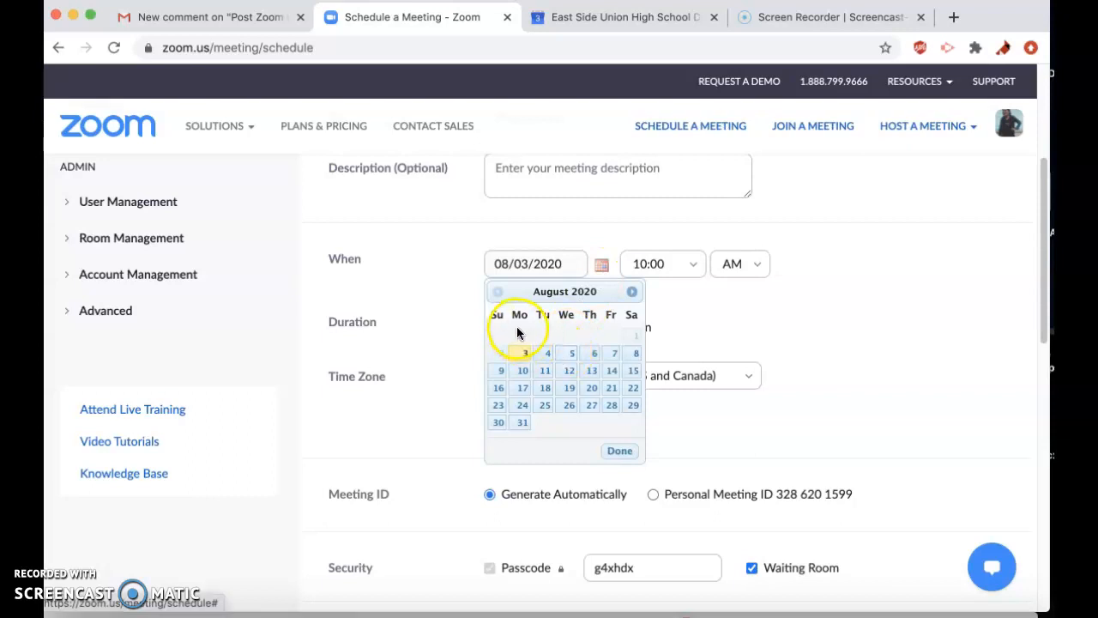
pyautogui.click(523, 371)
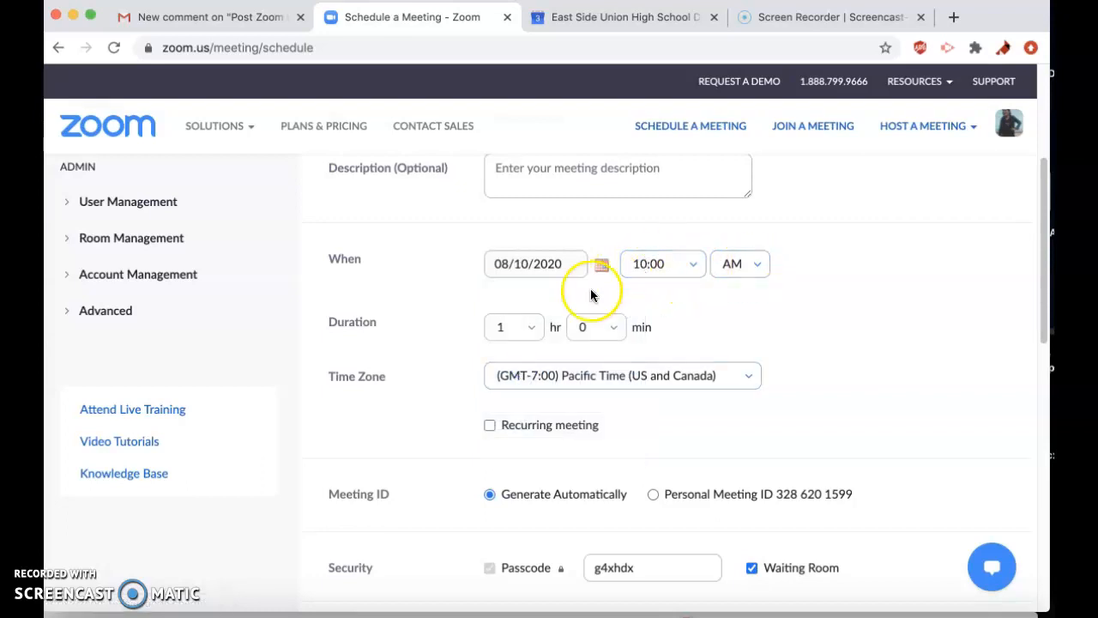
# - Try to enter 12:50pm as the meeting's start time
pyautogui.click(666, 262)
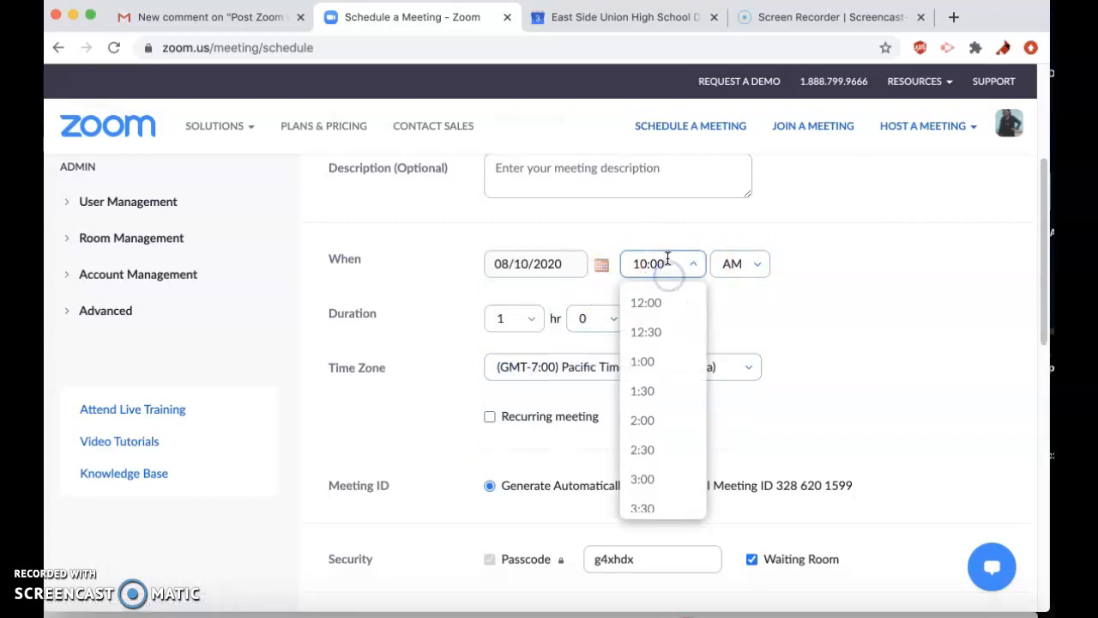
pyautogui.doubleClick(666, 259)
pyautogui.write('12:50pm')
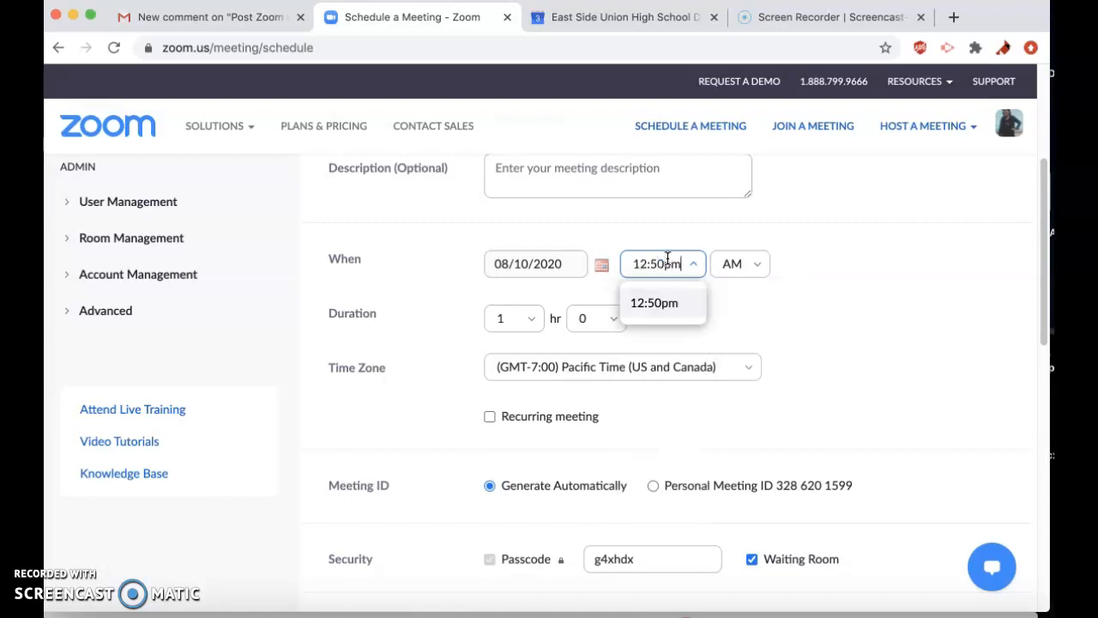
pyautogui.click(658, 310)
pyautogui.click(665, 303)
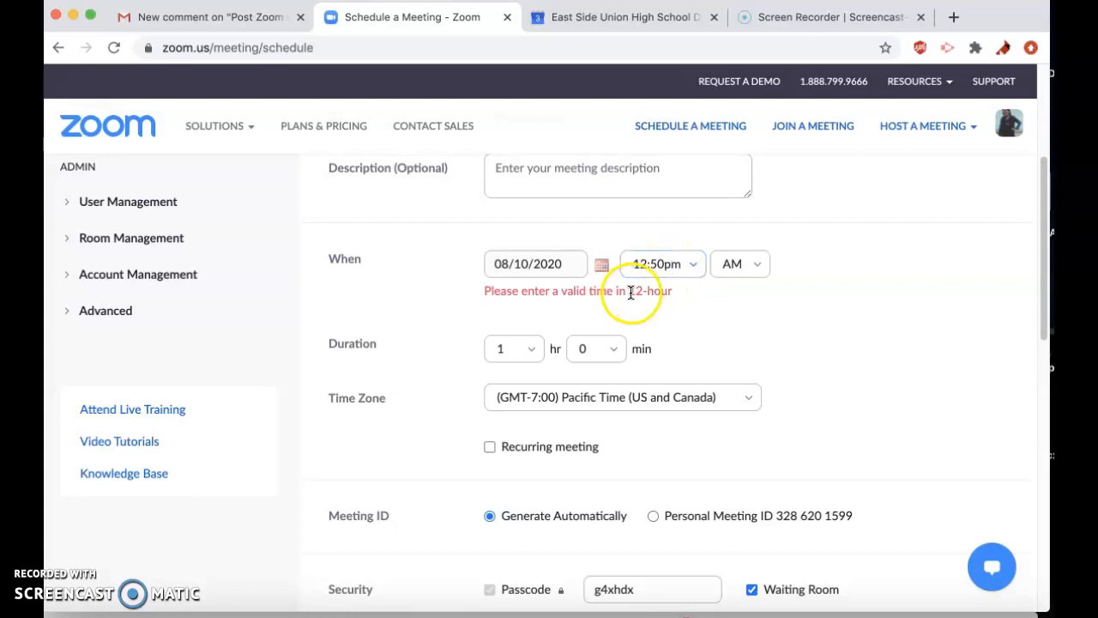
# - Set the start time's half of the day to PM and try to remove the pm suffix from the time value
pyautogui.click(735, 266)
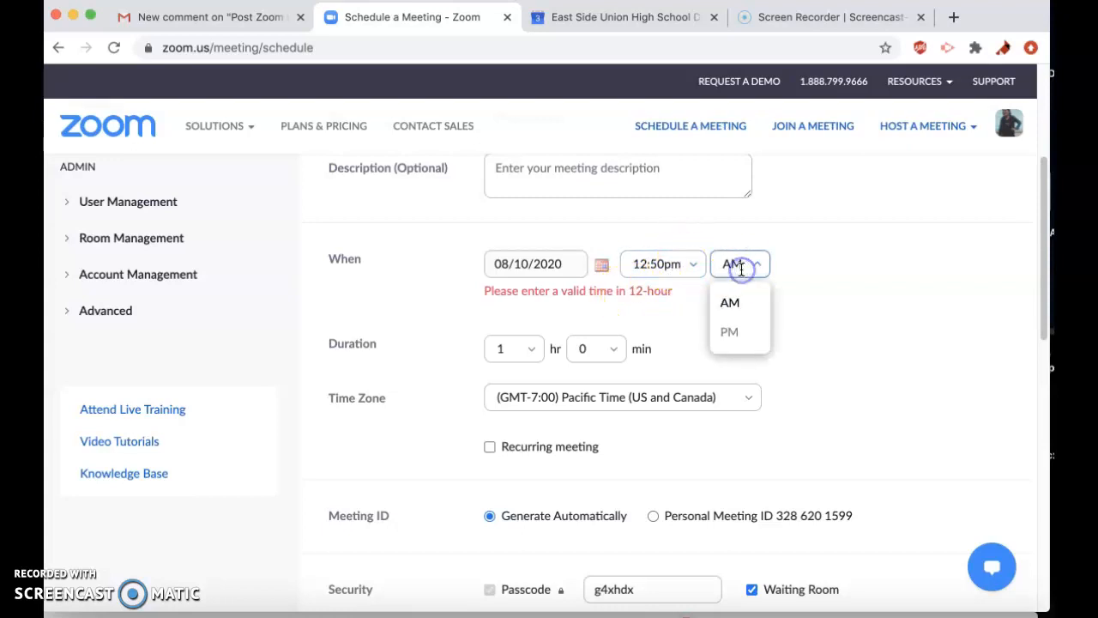
pyautogui.click(724, 326)
pyautogui.click(666, 257)
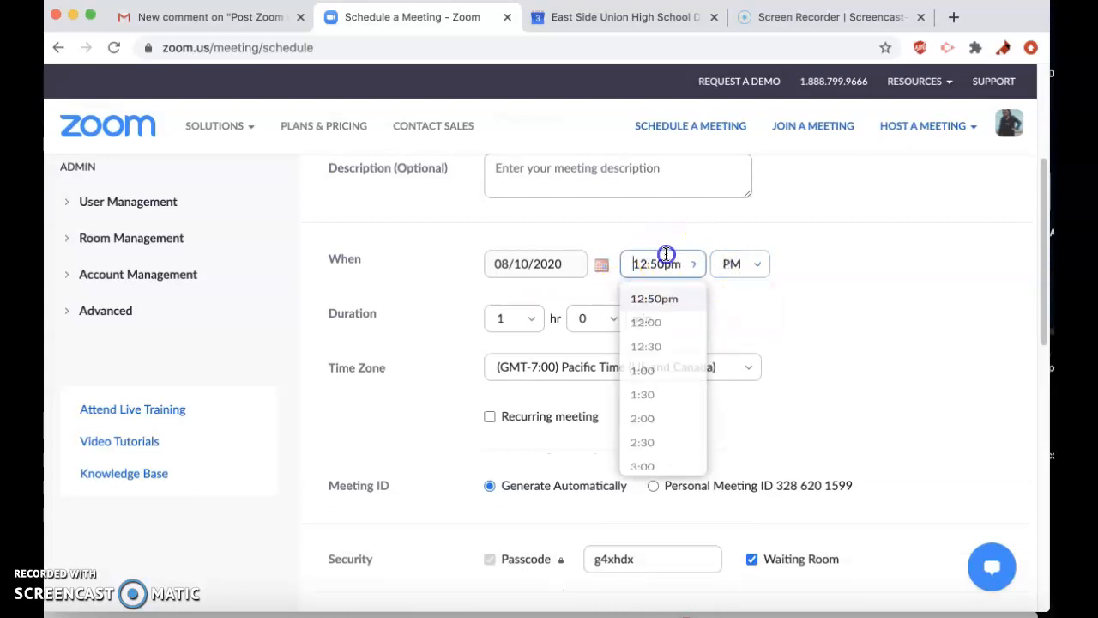
pyautogui.click(830, 302)
pyautogui.click(692, 263)
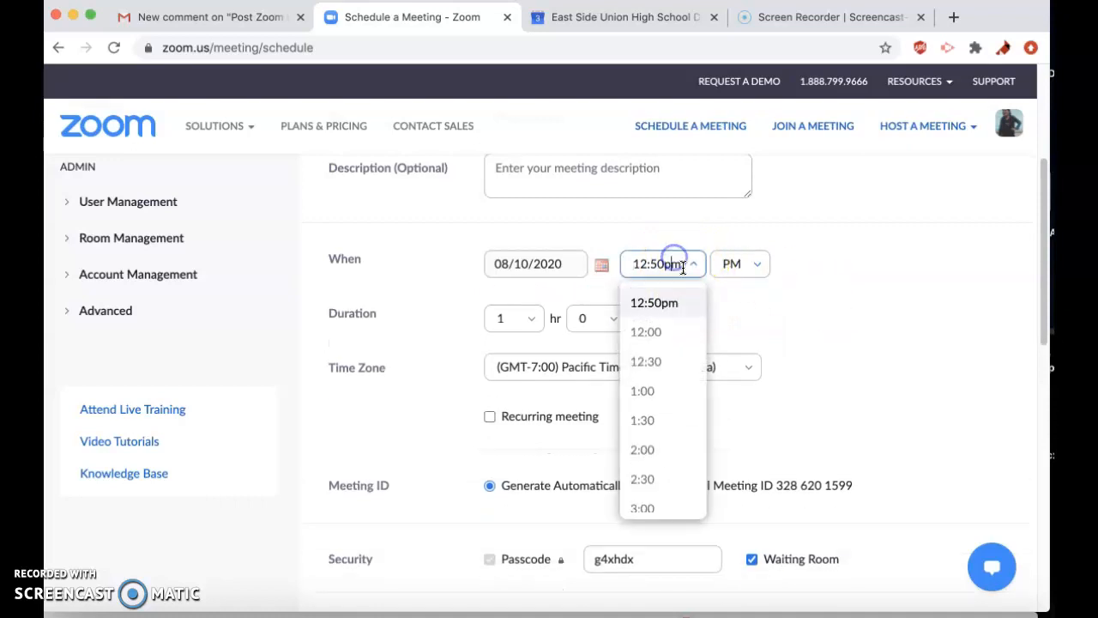
pyautogui.press('BackSpace')
pyautogui.press('BackSpace')
pyautogui.click(801, 310)
pyautogui.click(742, 267)
pyautogui.click(730, 332)
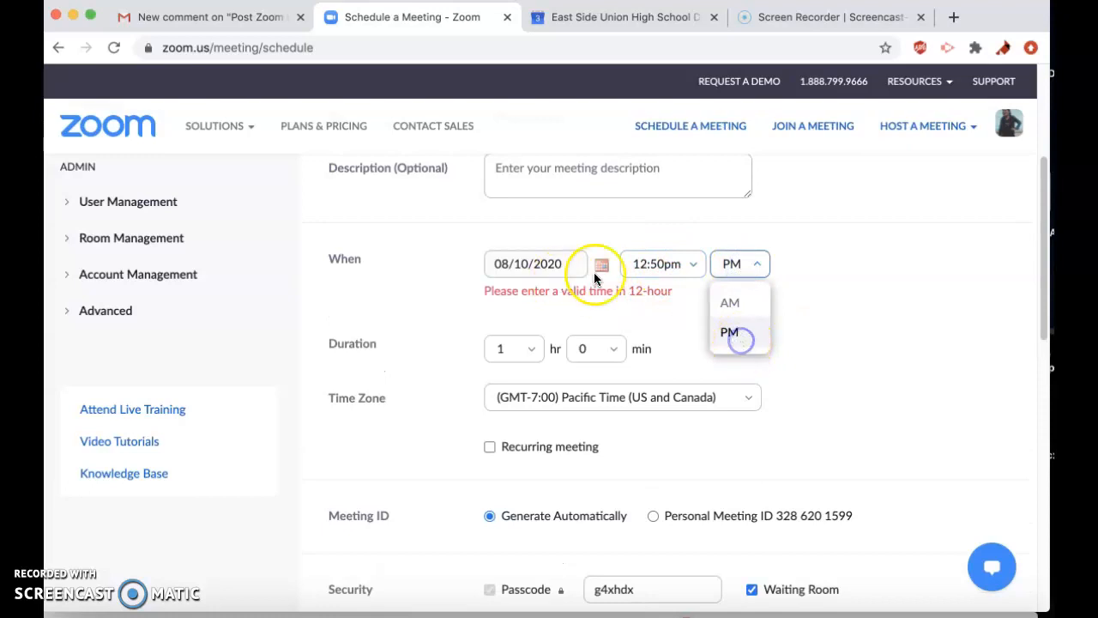
# - Replace the start time with 12:50, without the pm suffix
pyautogui.click(645, 257)
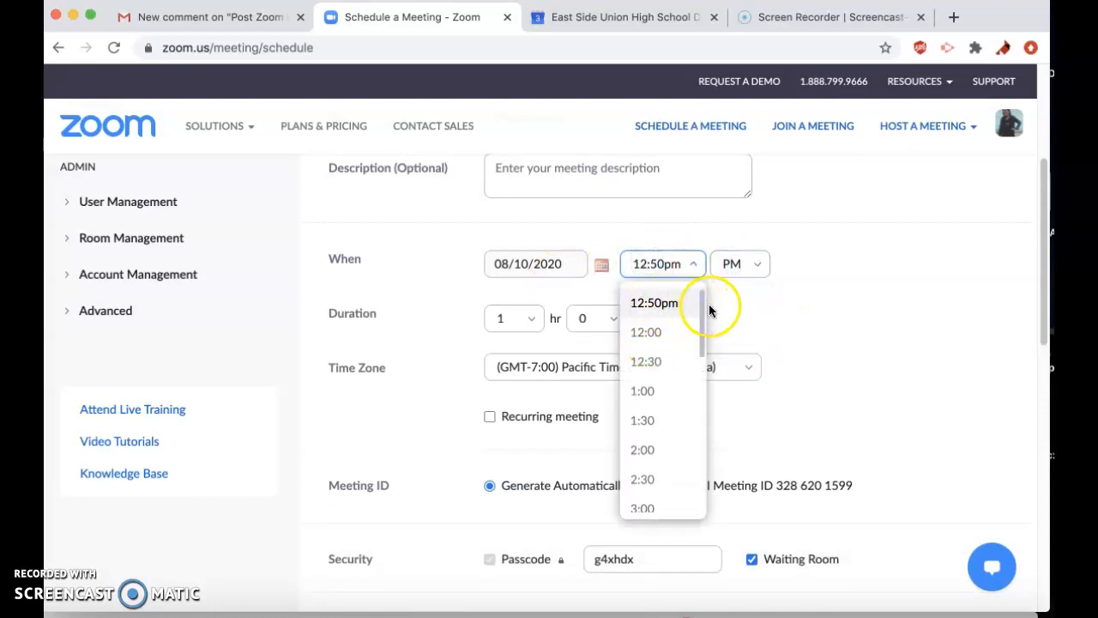
pyautogui.doubleClick(665, 259)
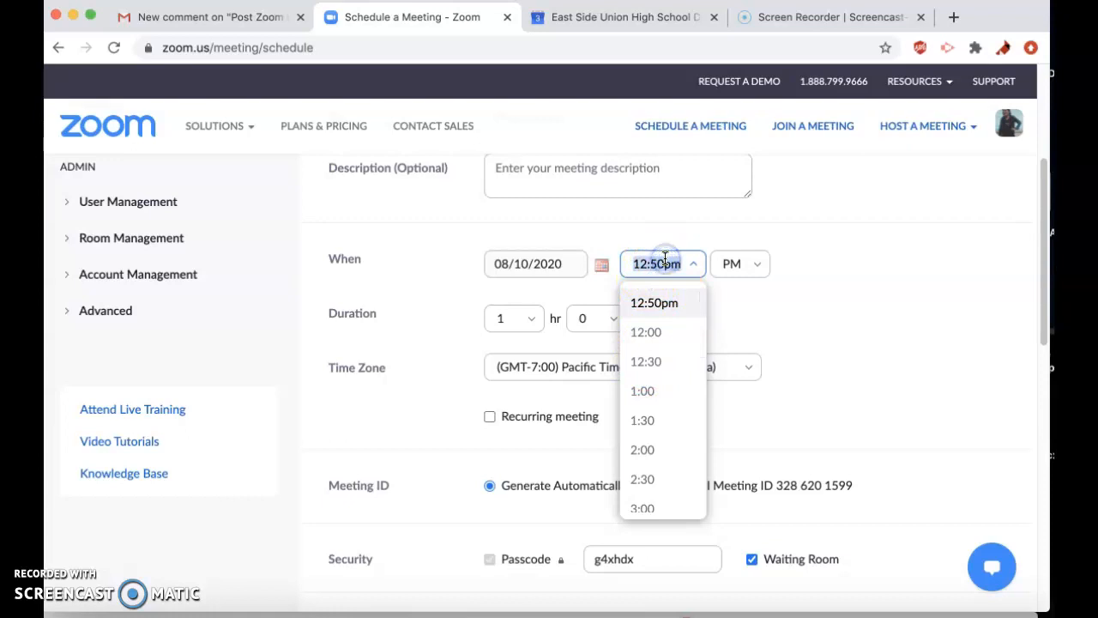
pyautogui.write('12:50')
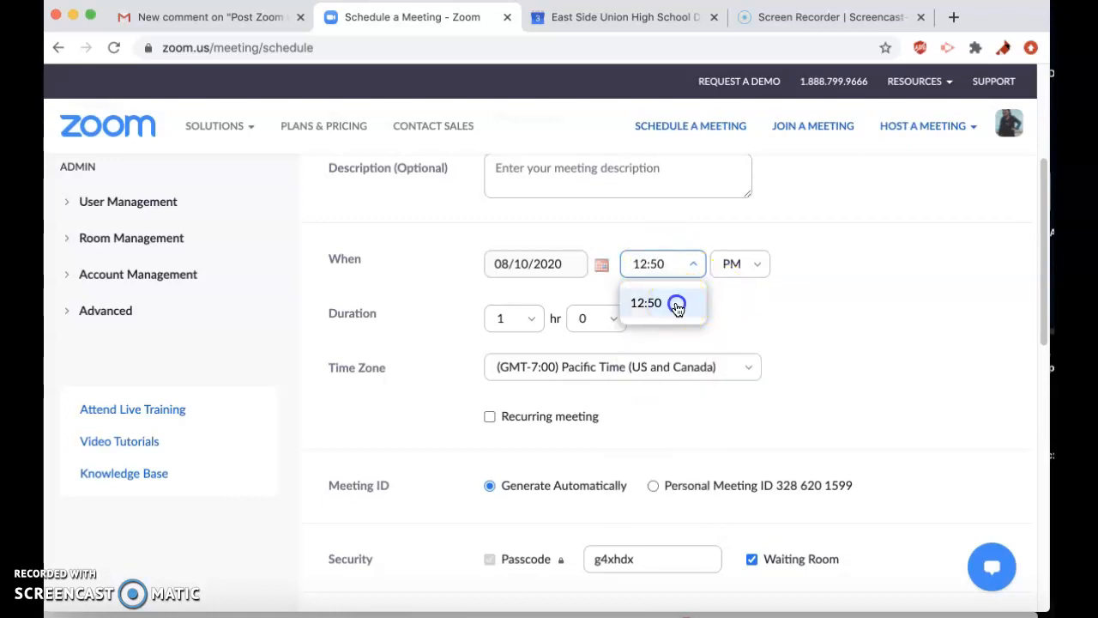
pyautogui.click(677, 305)
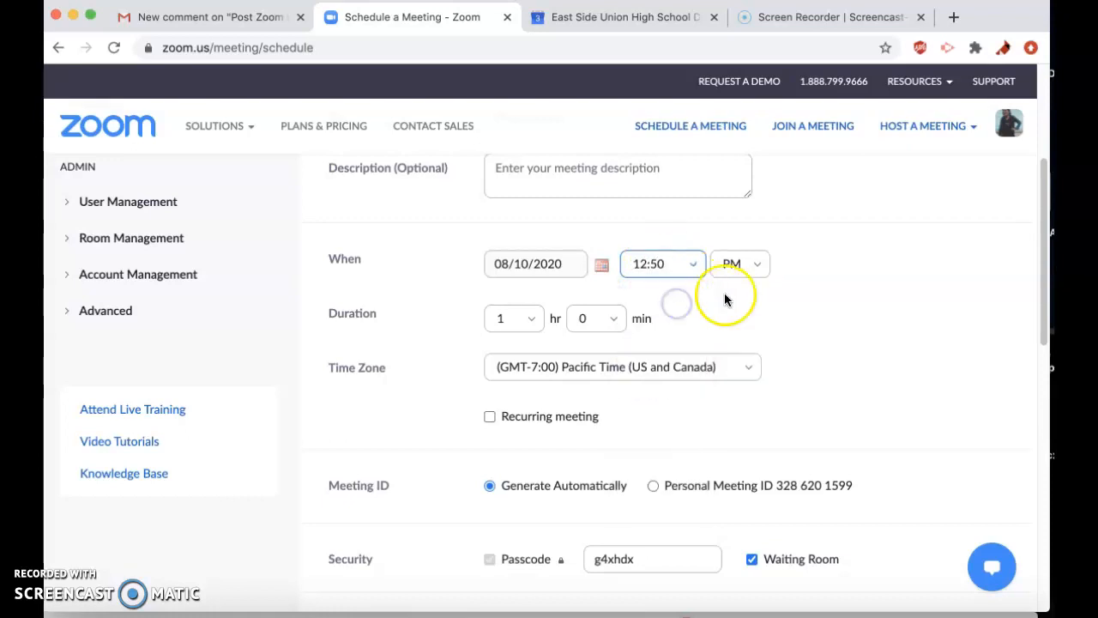
pyautogui.click(642, 295)
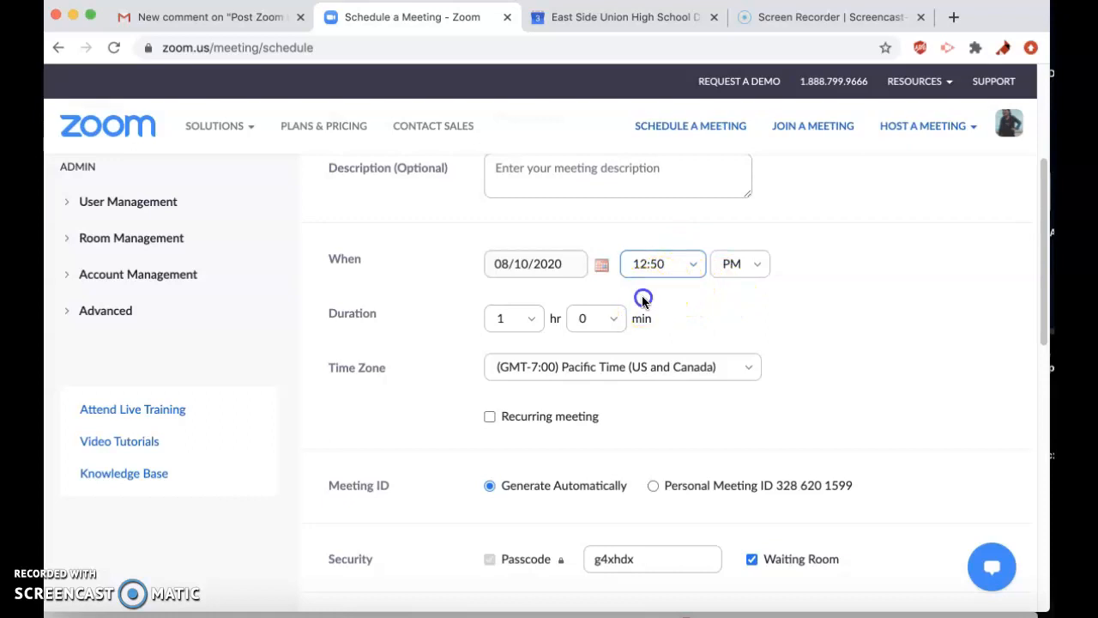
# - Set the minutes part of the meeting's duration to 30
pyautogui.click(594, 316)
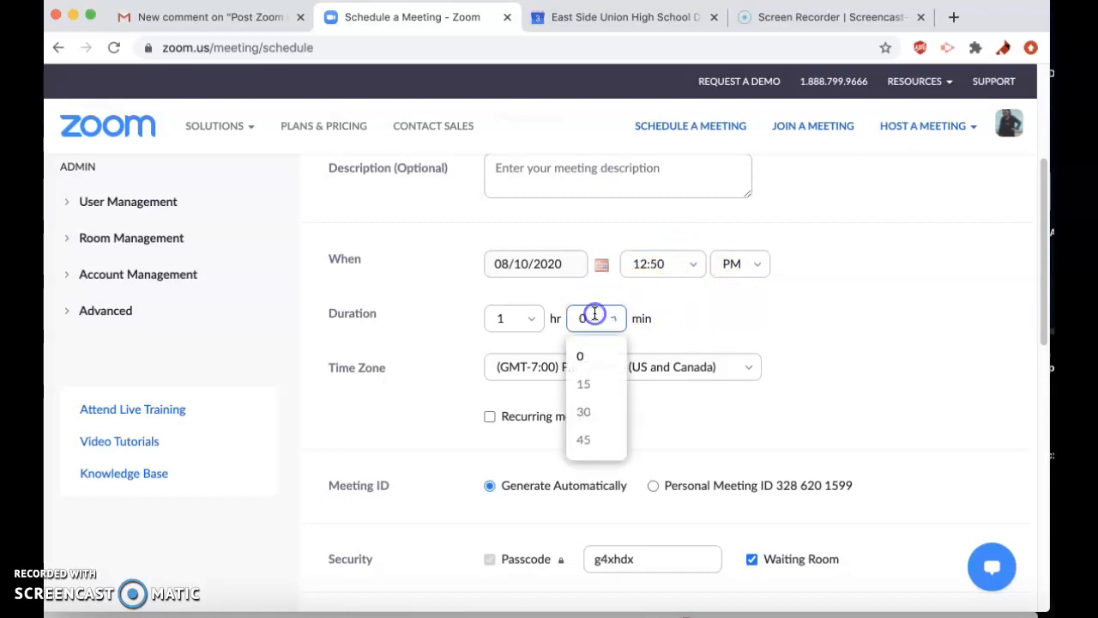
pyautogui.click(595, 418)
pyautogui.click(726, 315)
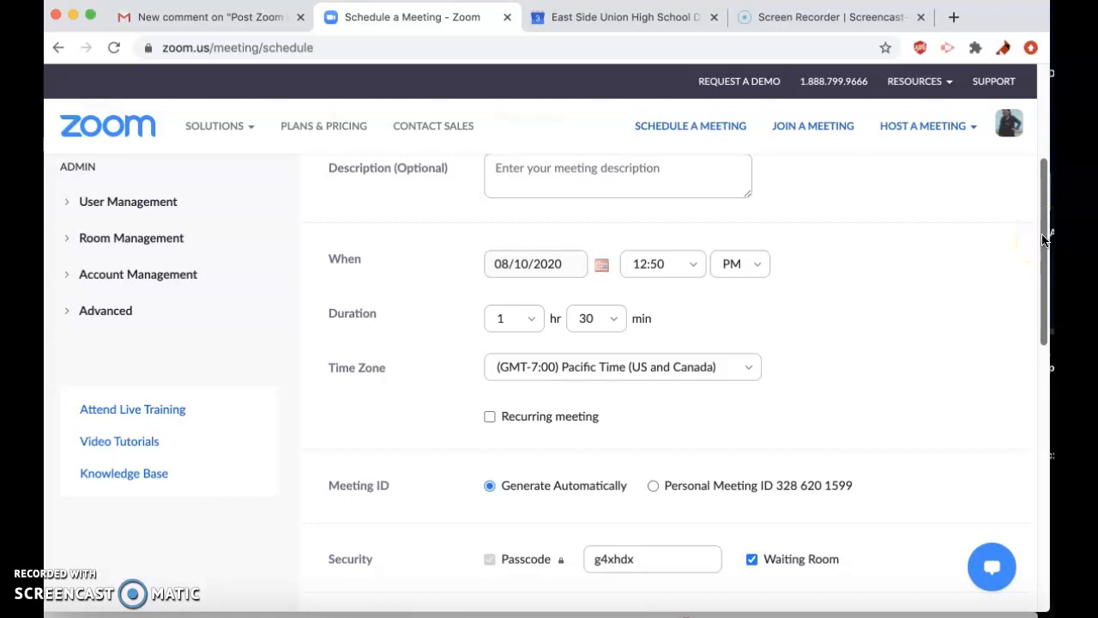
# - Make the meeting recurring with a weekly recurrence and add Thursday to the days it occurs on
pyautogui.moveTo(1043, 238); pyautogui.dragTo(1041, 294)
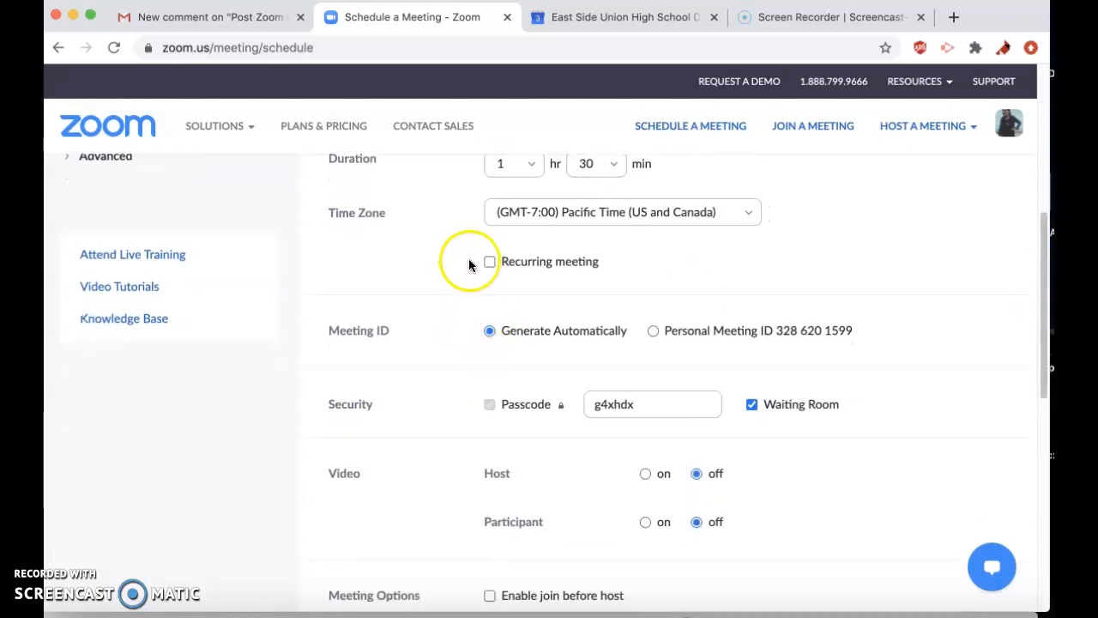
pyautogui.click(492, 265)
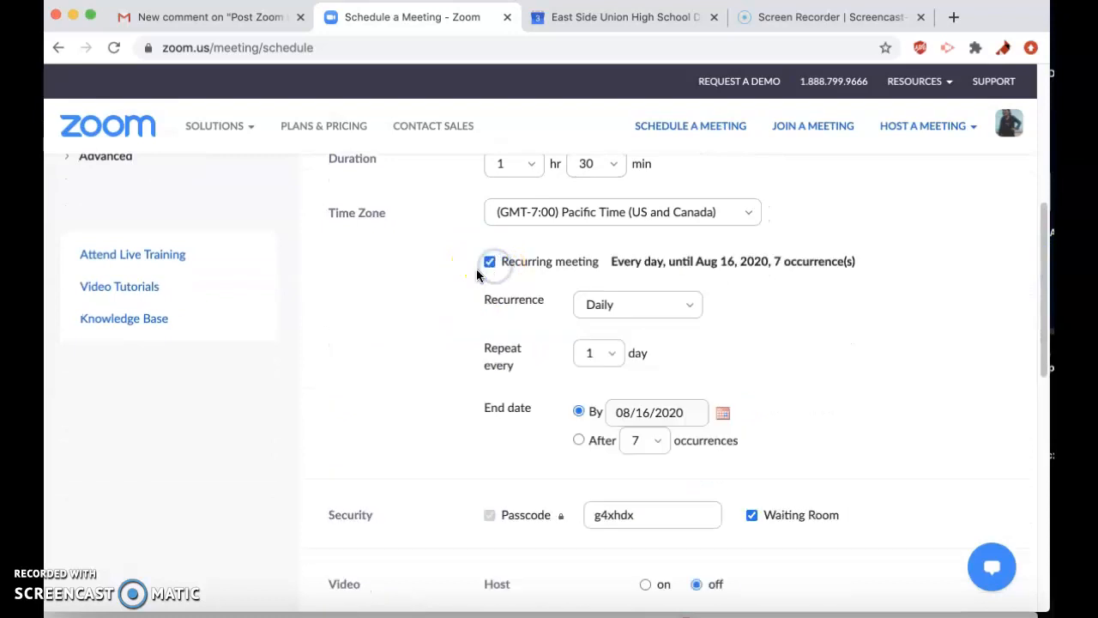
pyautogui.click(691, 307)
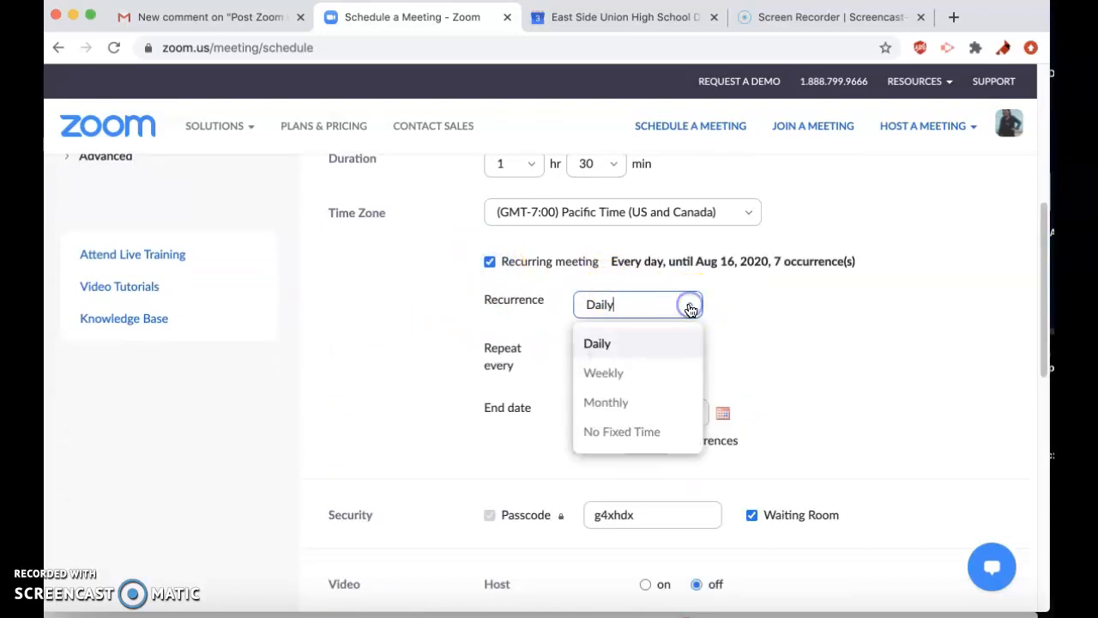
pyautogui.click(616, 374)
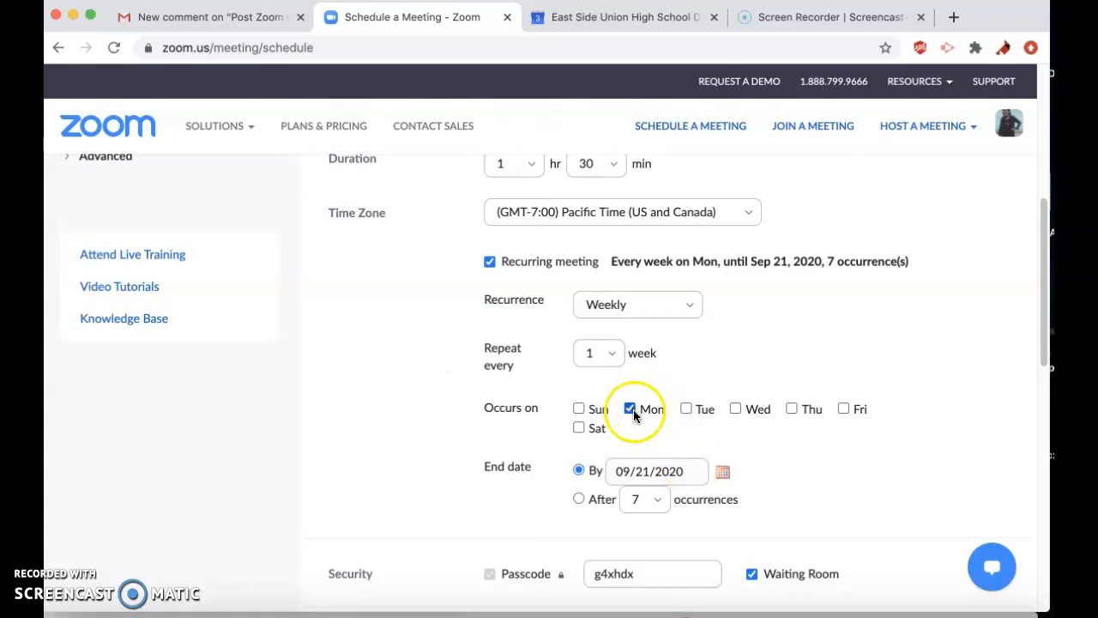
pyautogui.click(792, 409)
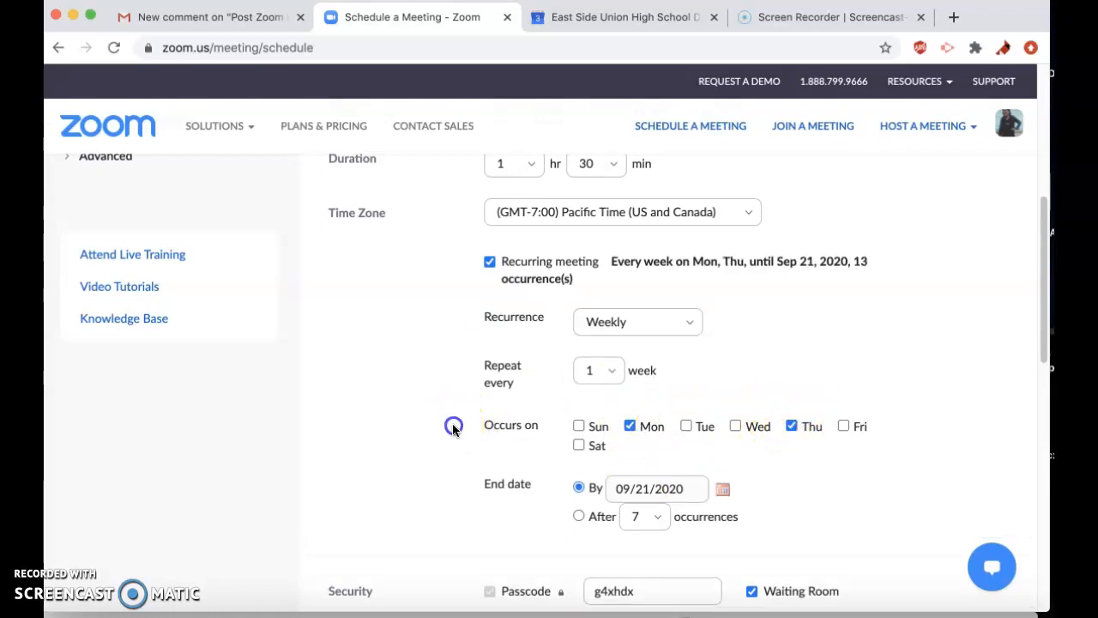
# - Set the recurrence end date to 12/19/2020
pyautogui.scroll(-2, 454, 429)
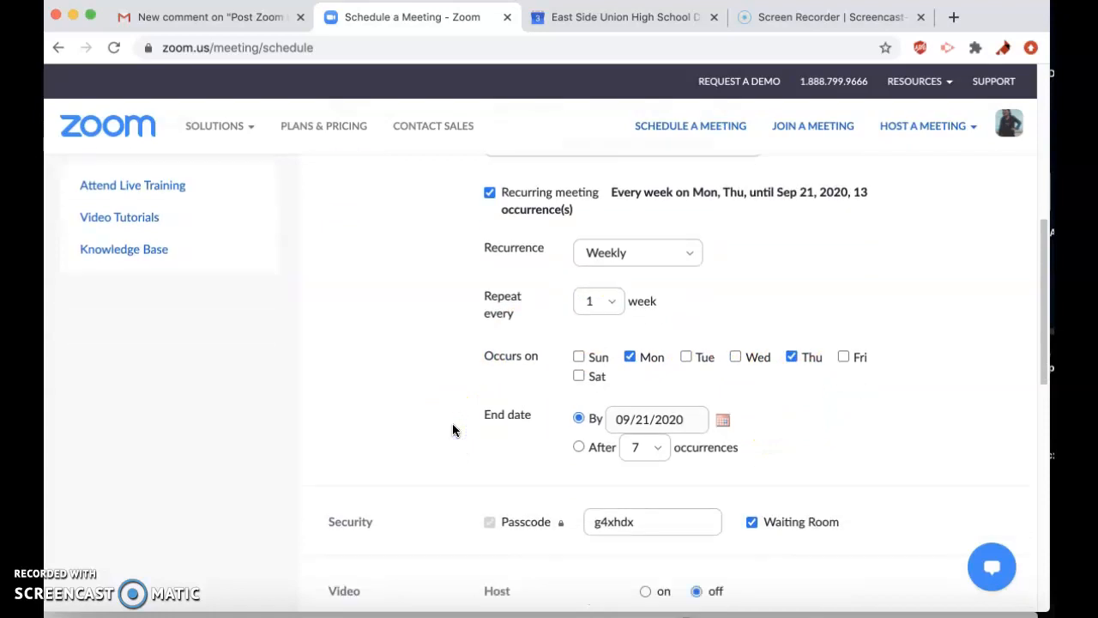
pyautogui.click(725, 421)
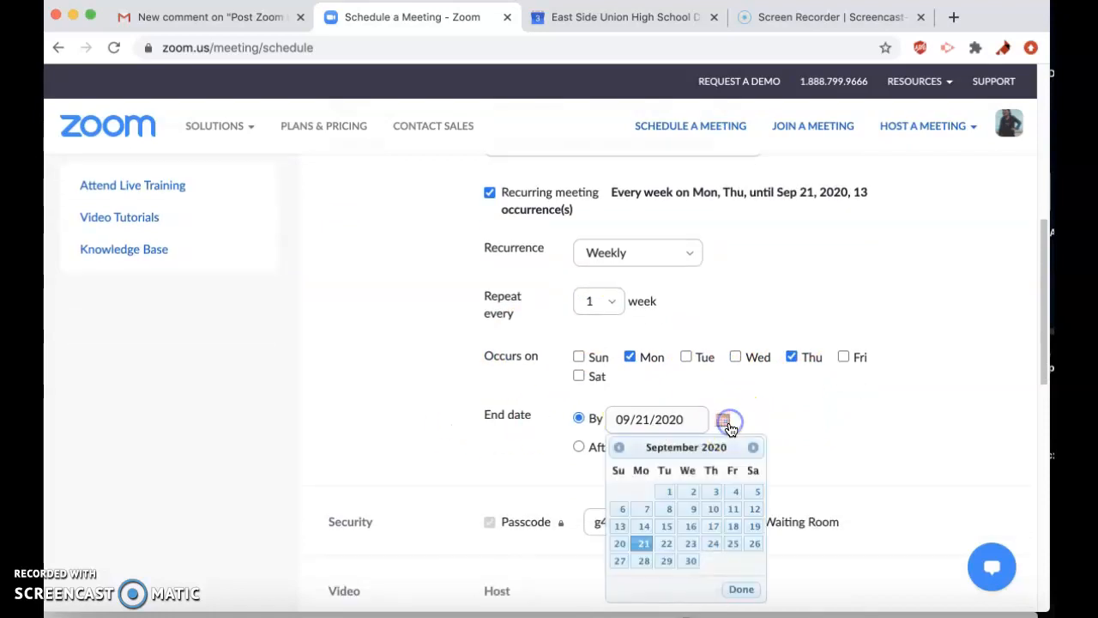
pyautogui.click(753, 447)
pyautogui.click(753, 447)
pyautogui.click(753, 447)
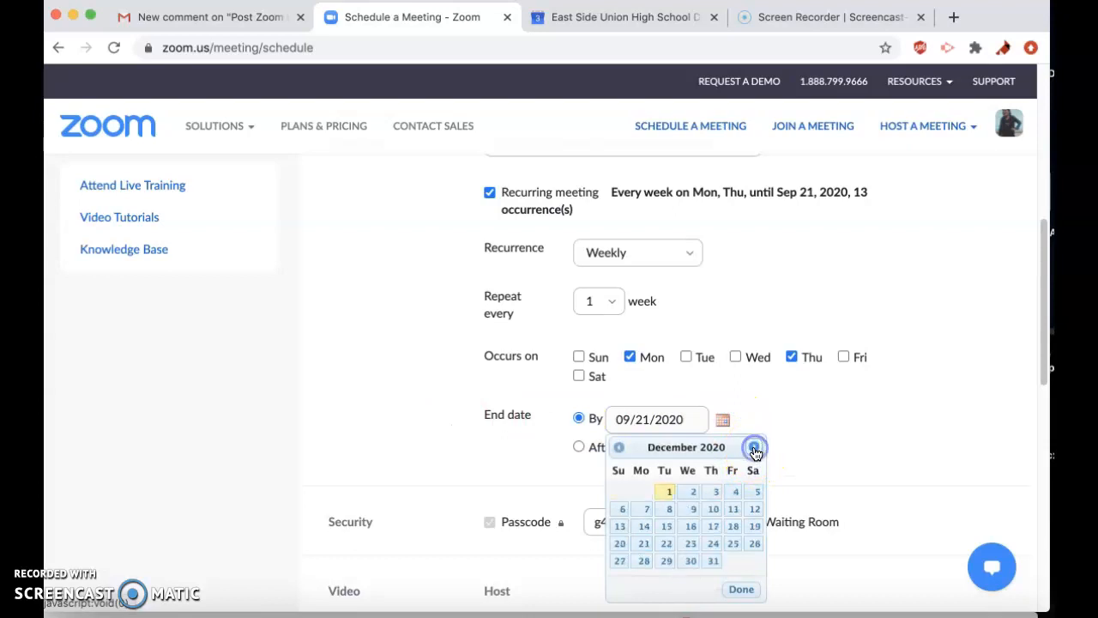
pyautogui.click(754, 528)
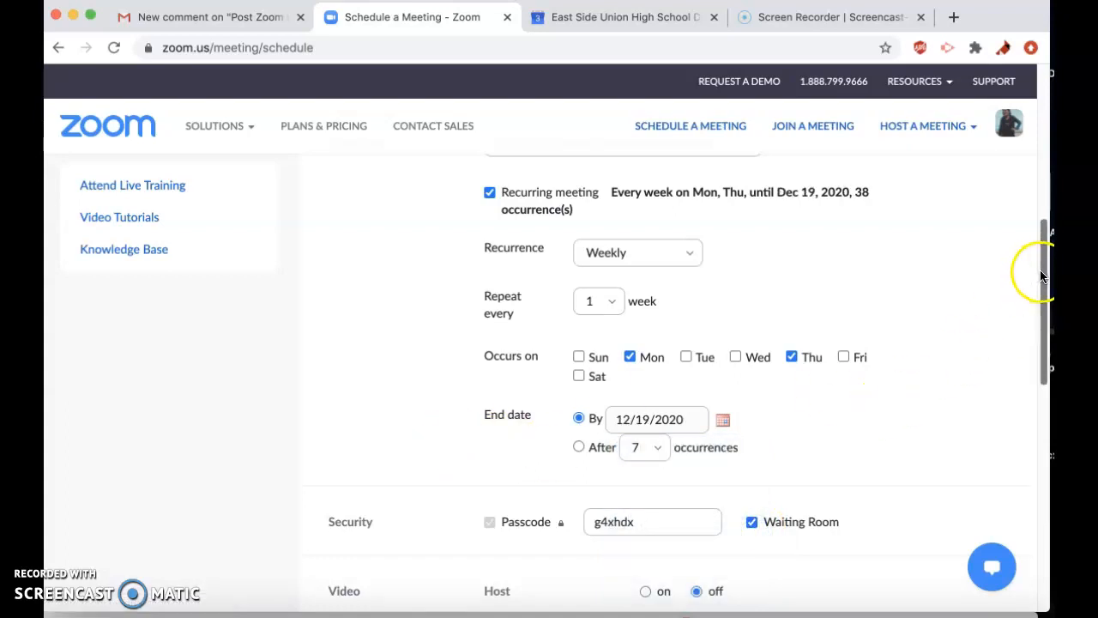
# - Turn on host and participant video, enable muting participants upon entry, disable automatic local recording, and save the meeting
pyautogui.moveTo(1041, 276); pyautogui.dragTo(1043, 367)
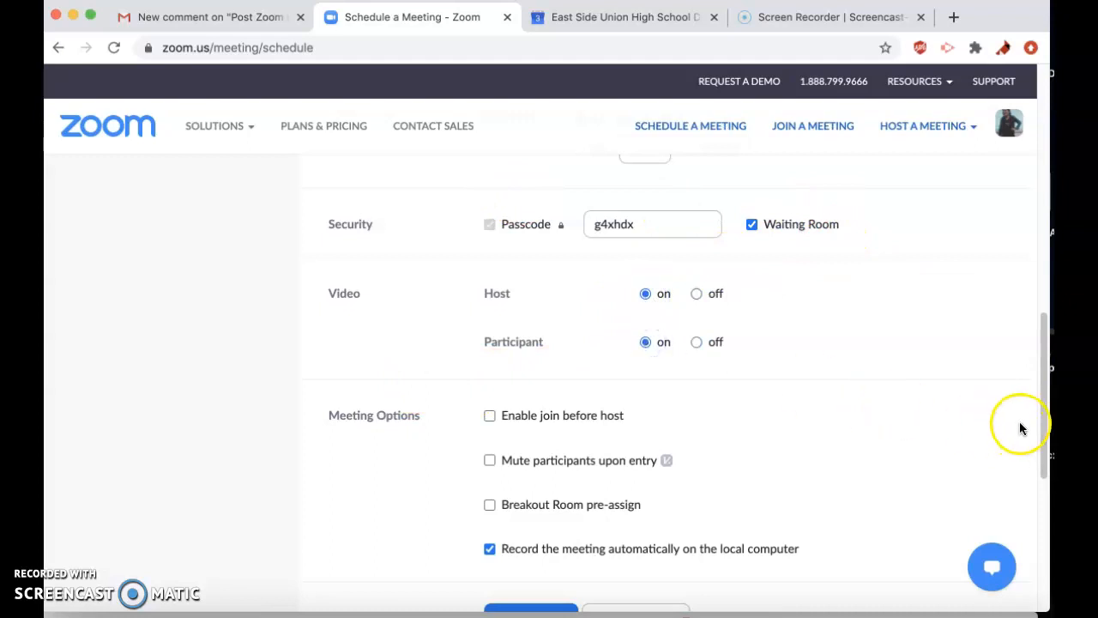
pyautogui.moveTo(1047, 400); pyautogui.dragTo(1046, 458)
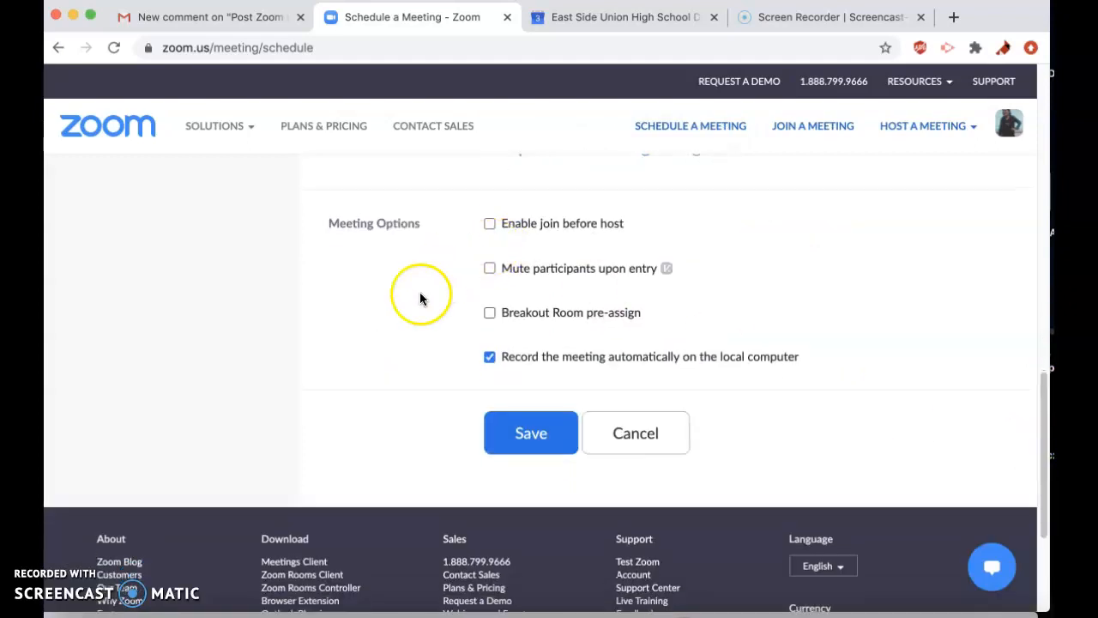
pyautogui.click(489, 268)
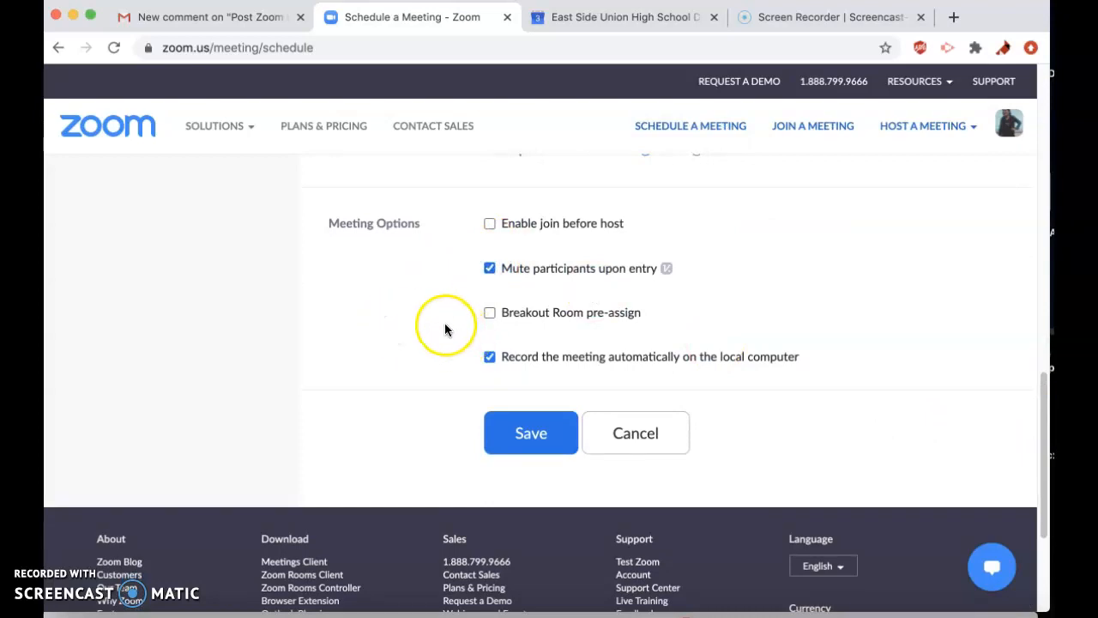
pyautogui.click(489, 358)
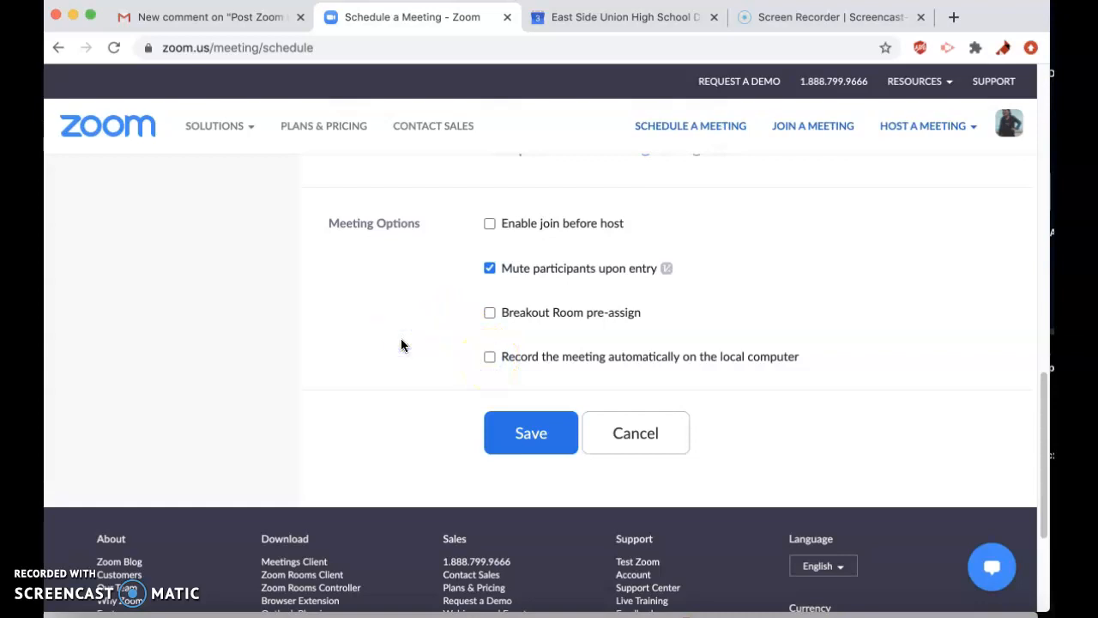
pyautogui.click(527, 435)
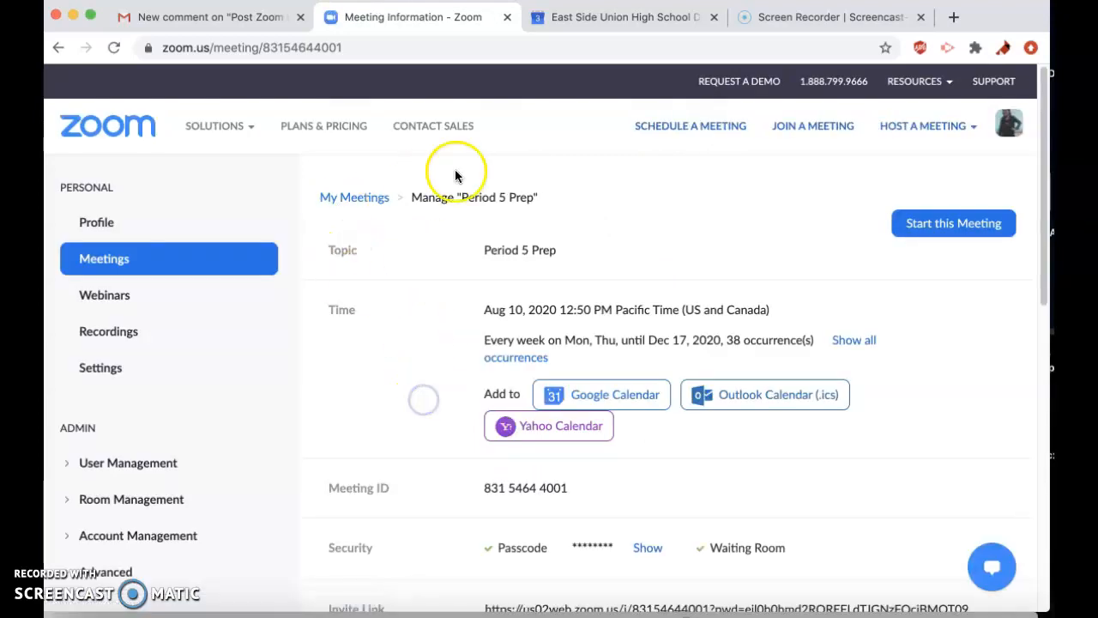
# - Add the recurring Period 5 Prep meeting to Google Calendar and save the event there
pyautogui.moveTo(1042, 179); pyautogui.dragTo(1034, 221)
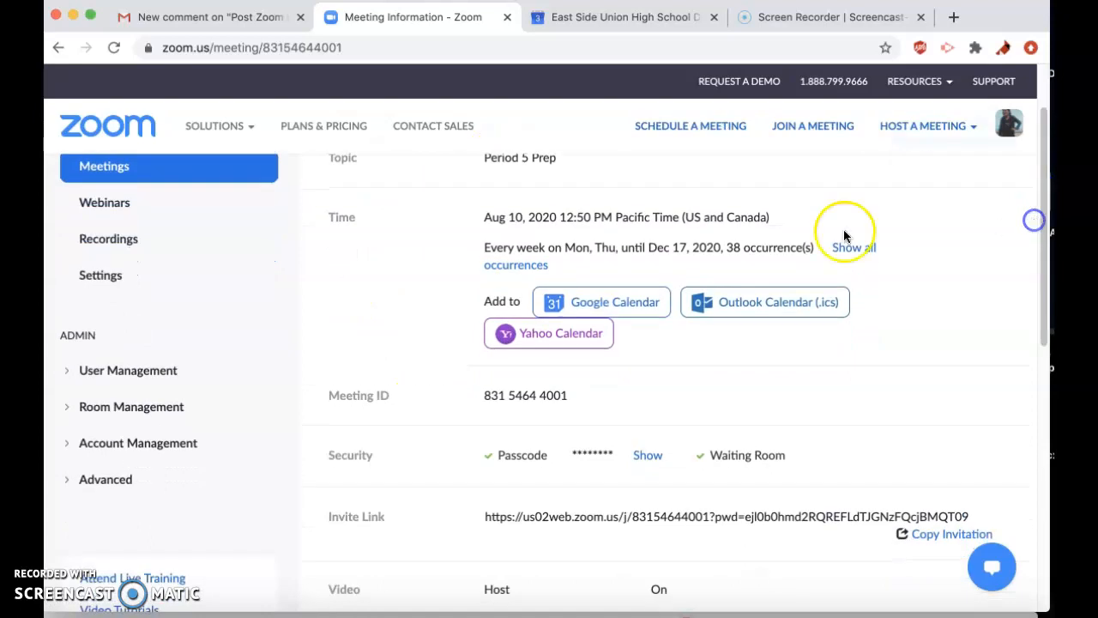
pyautogui.click(556, 302)
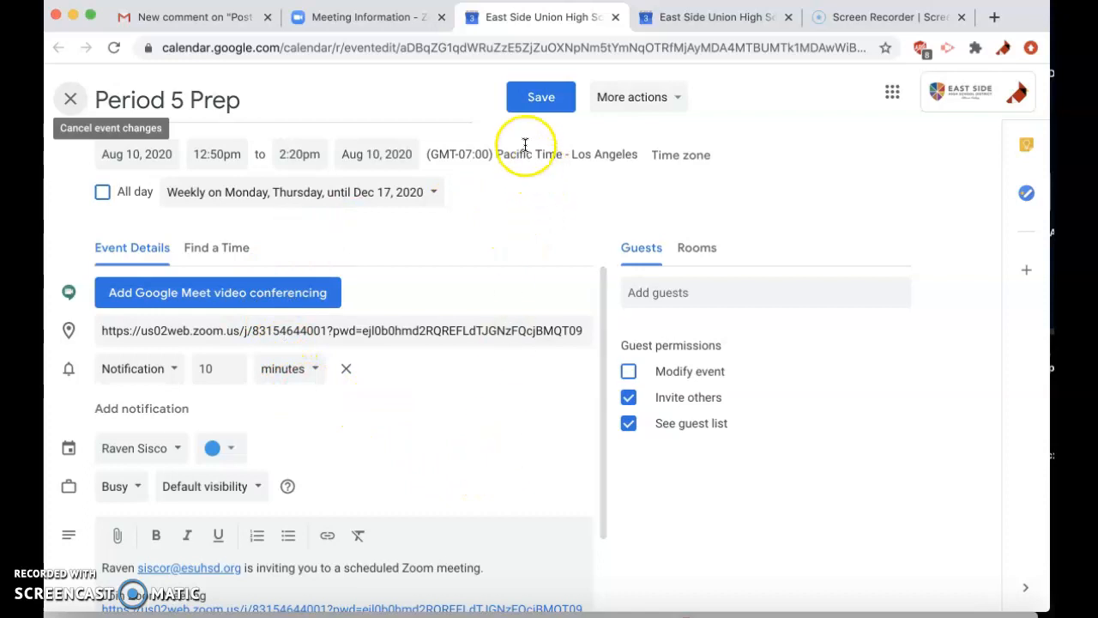
pyautogui.click(530, 108)
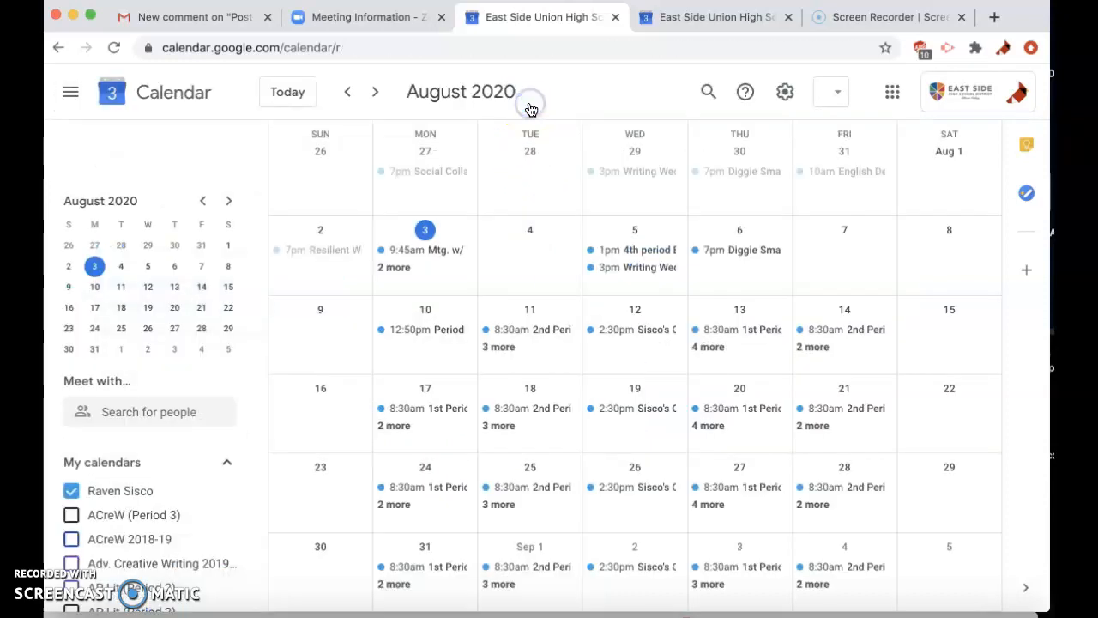
# - Check the Period 5 Prep event's details on August 10 and its listing among the August 13 events
pyautogui.click(425, 331)
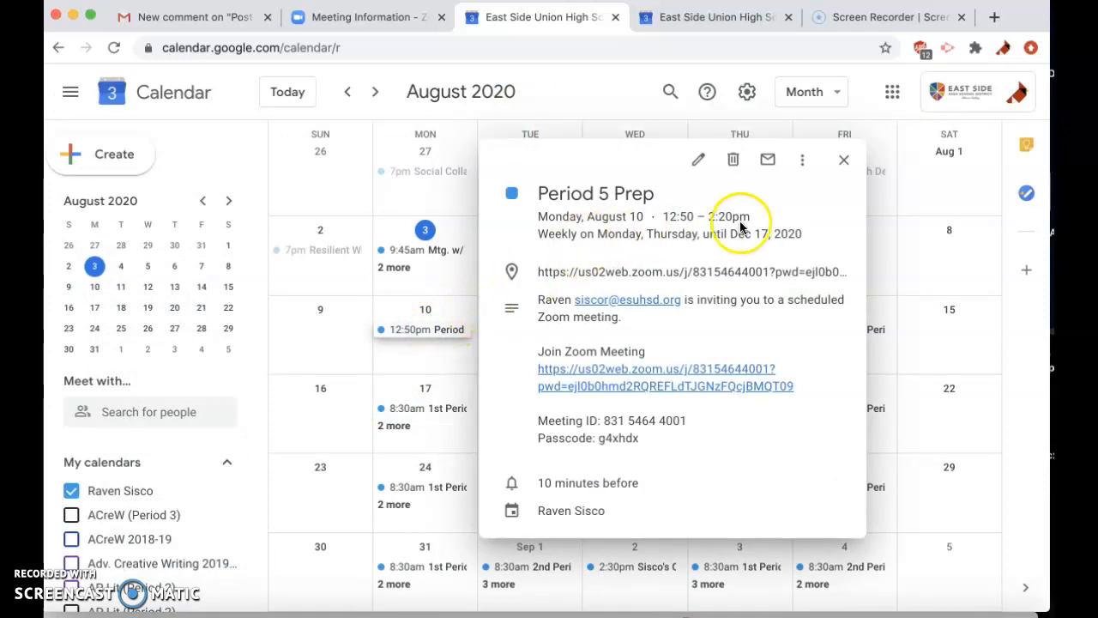
pyautogui.click(841, 161)
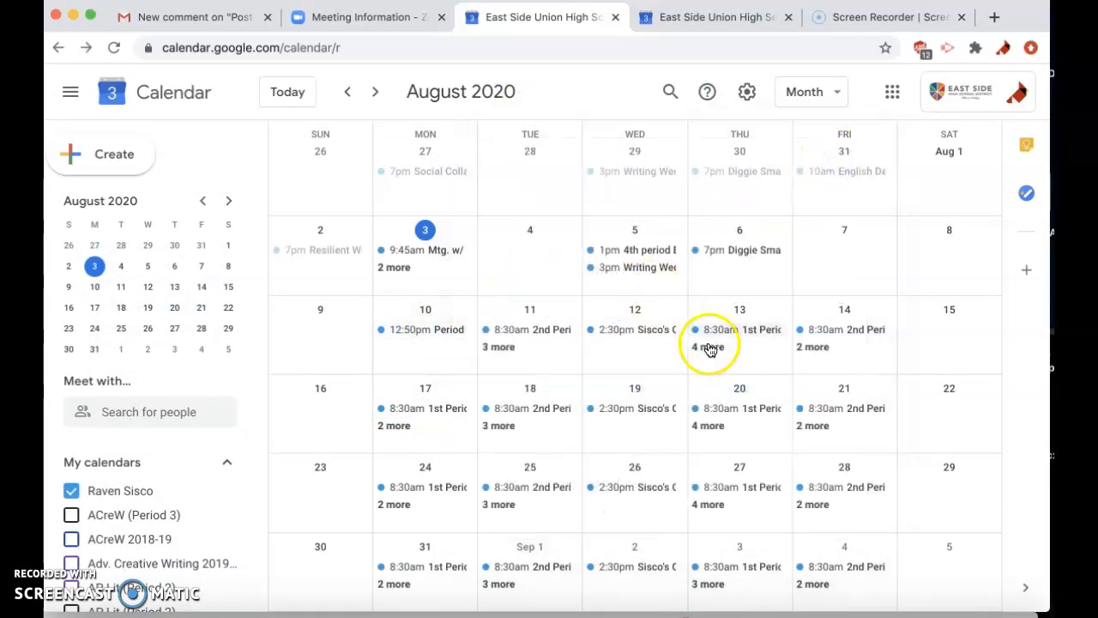
pyautogui.click(707, 346)
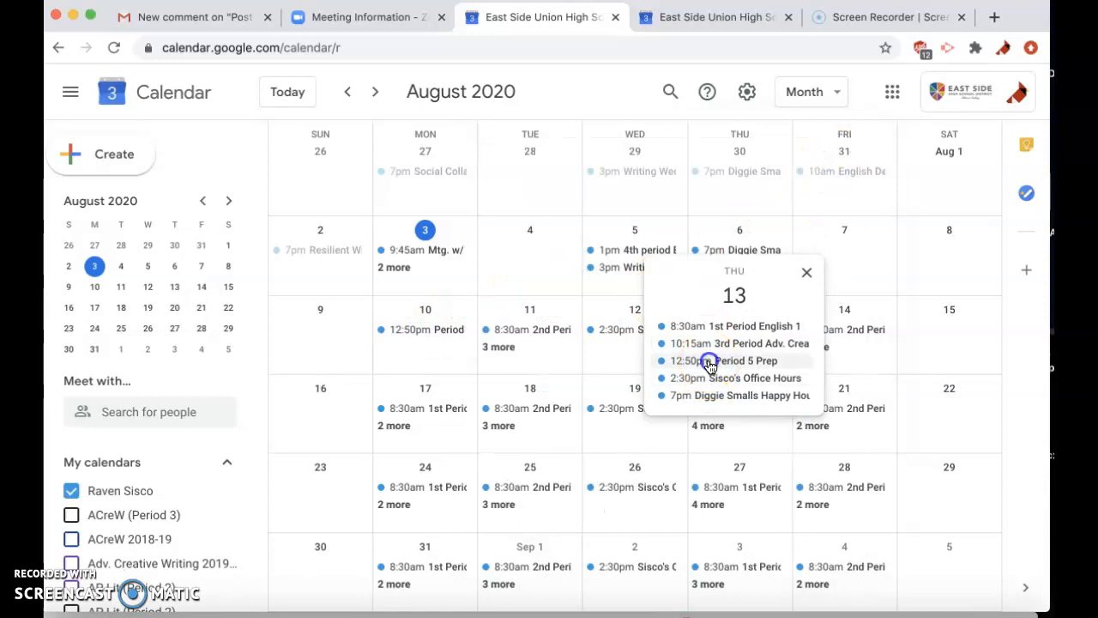
pyautogui.click(711, 360)
pyautogui.click(624, 162)
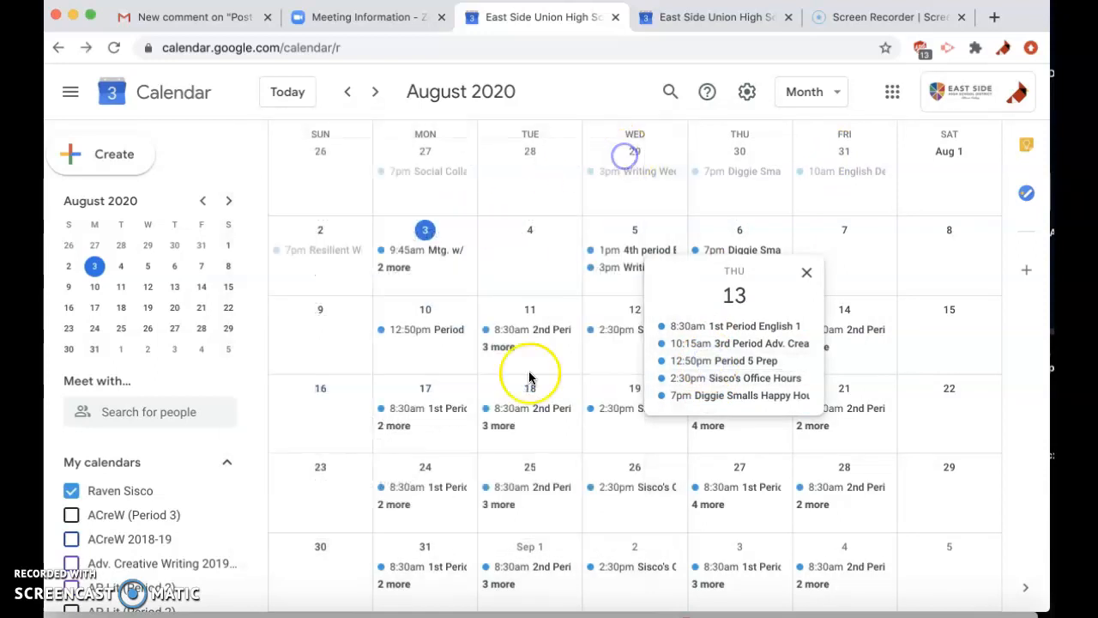
pyautogui.click(418, 329)
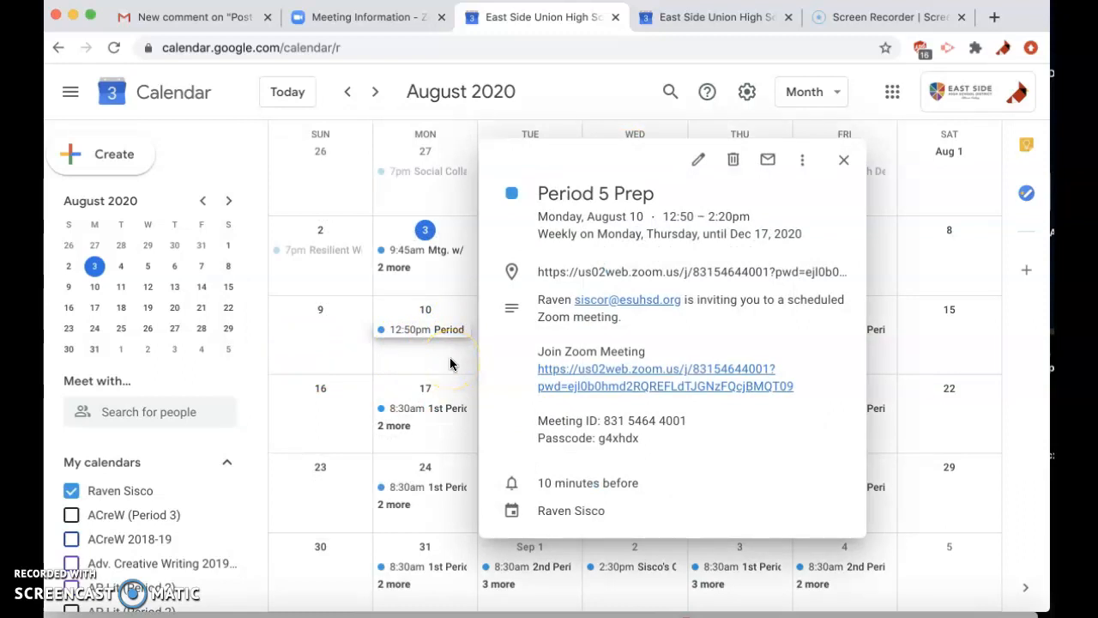
pyautogui.click(343, 353)
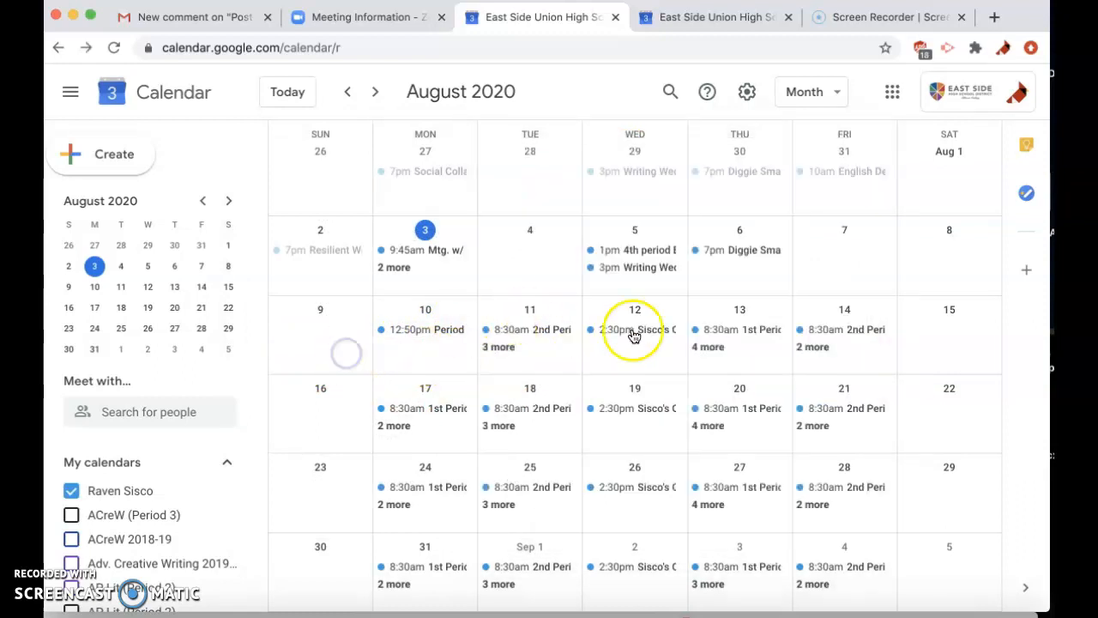
# - Delete only the August 10 occurrence of the recurring Period 5 Prep event
pyautogui.click(449, 333)
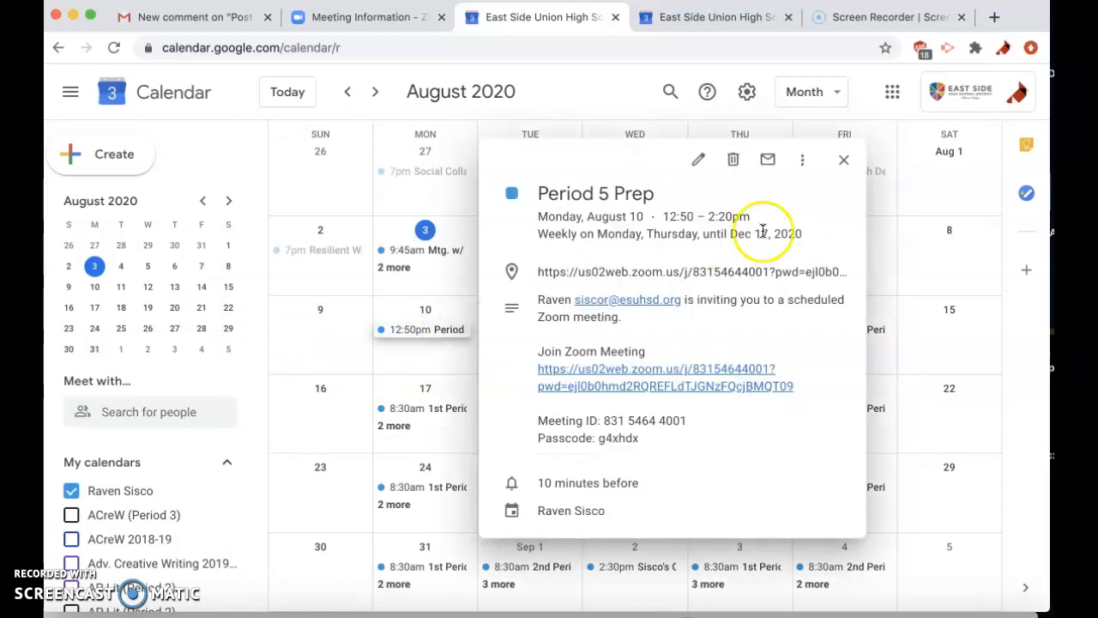
pyautogui.click(735, 163)
pyautogui.click(436, 307)
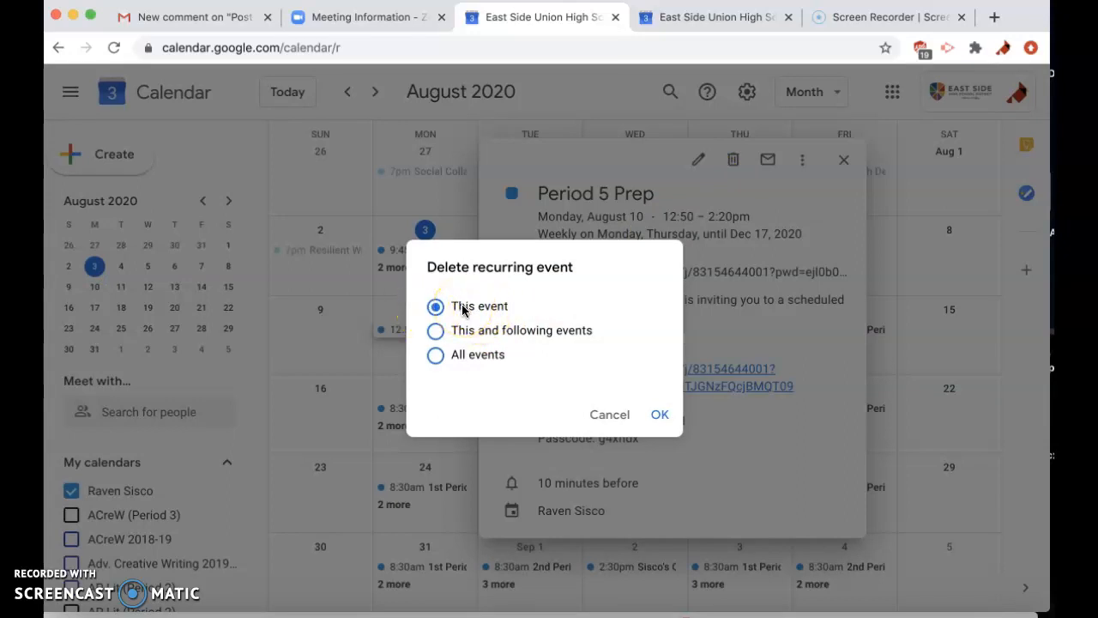
pyautogui.click(659, 416)
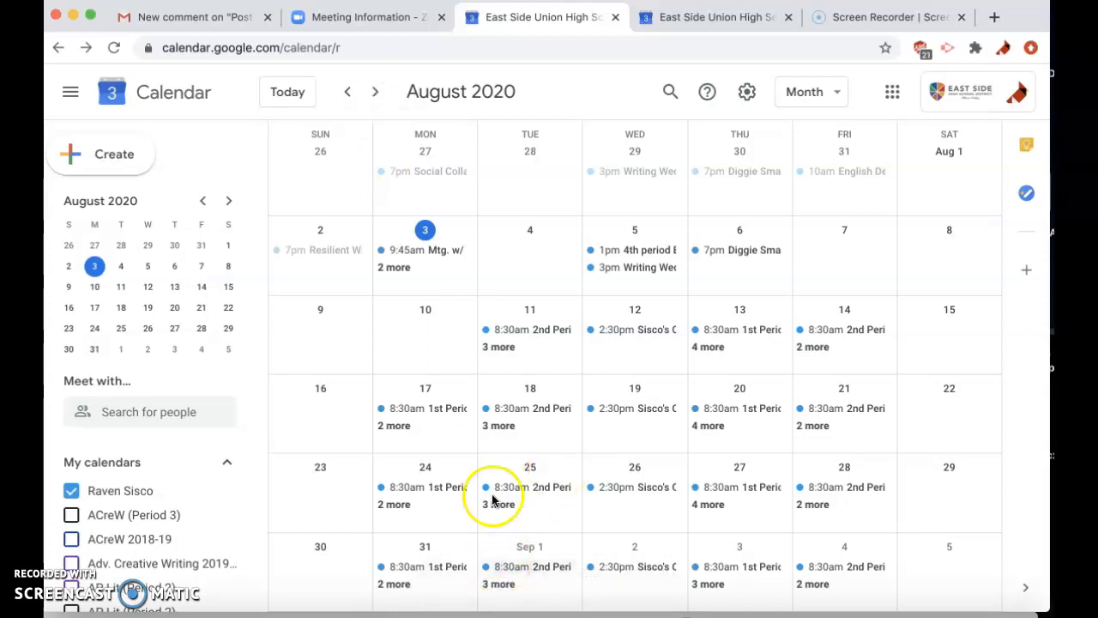
# - Delete only the September 28 occurrence of the Period 5 Prep event
pyautogui.click(385, 90)
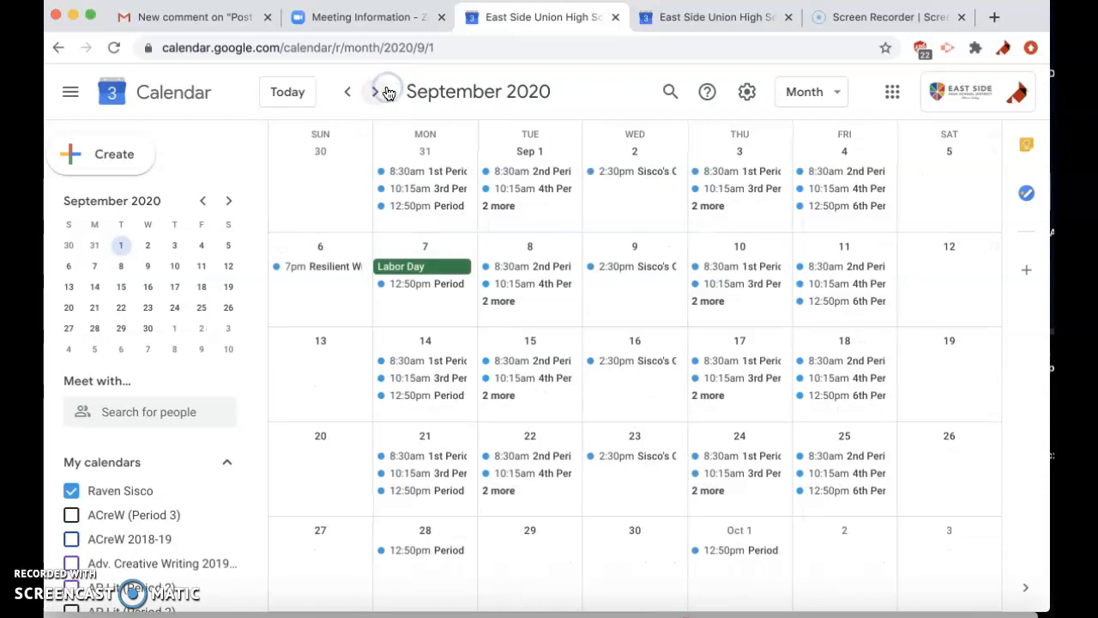
pyautogui.click(438, 549)
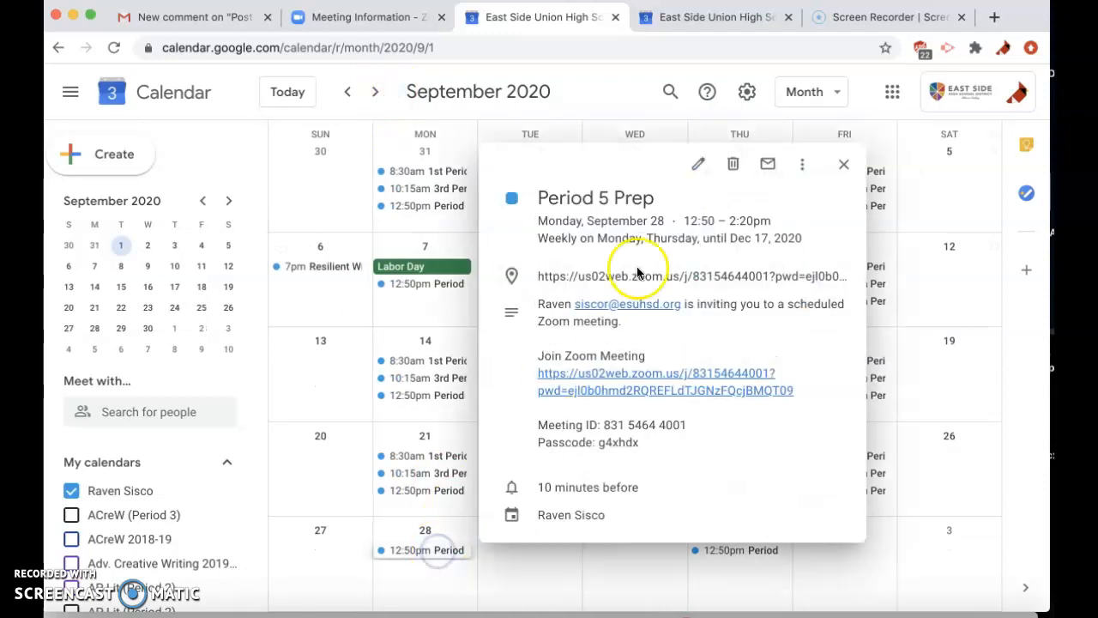
pyautogui.click(733, 164)
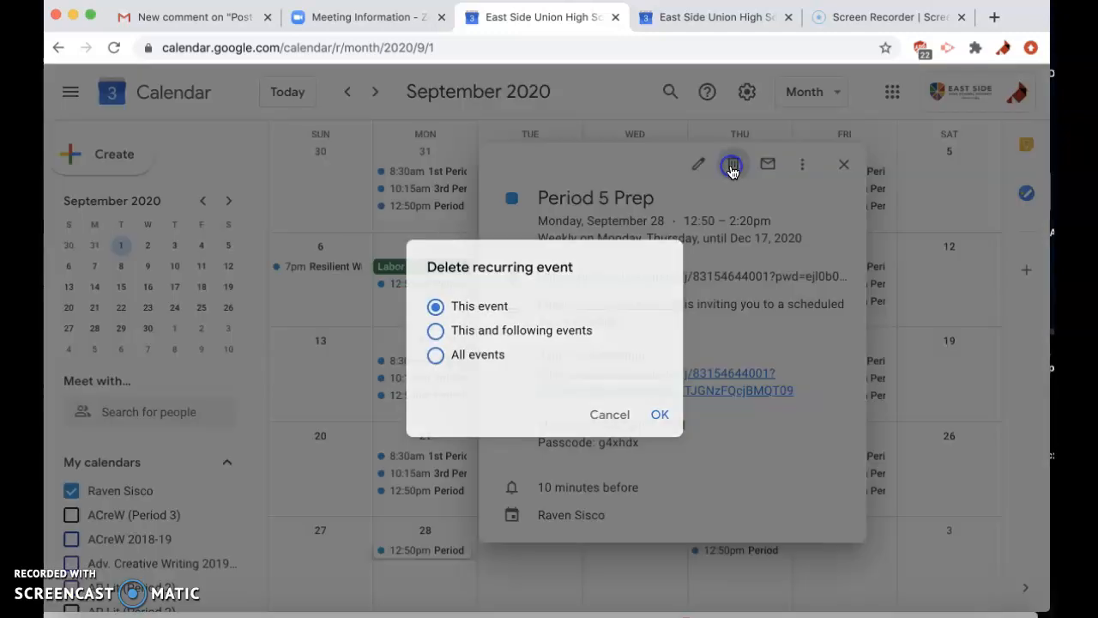
pyautogui.click(660, 416)
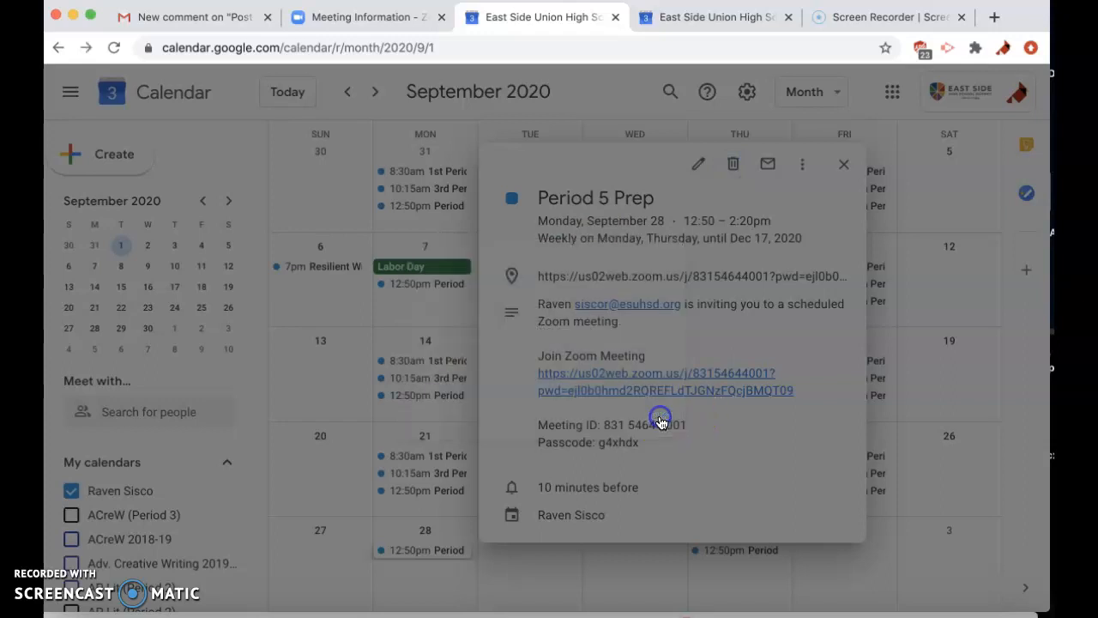
# - Delete only the October 1 occurrence of the Period 5 Prep event
pyautogui.click(736, 549)
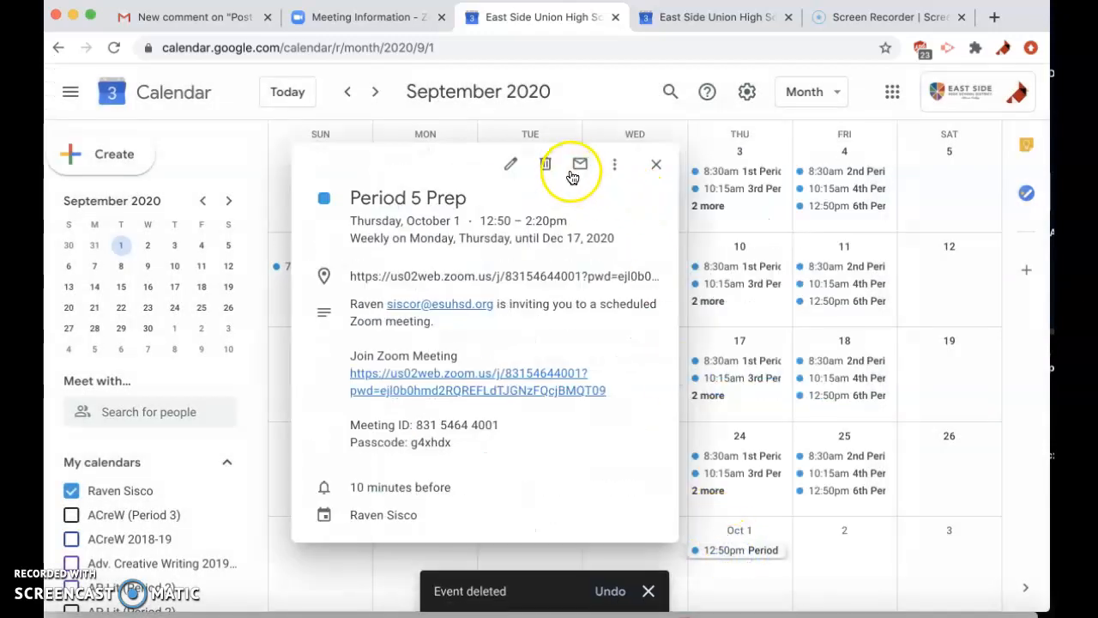
pyautogui.click(544, 164)
pyautogui.click(660, 416)
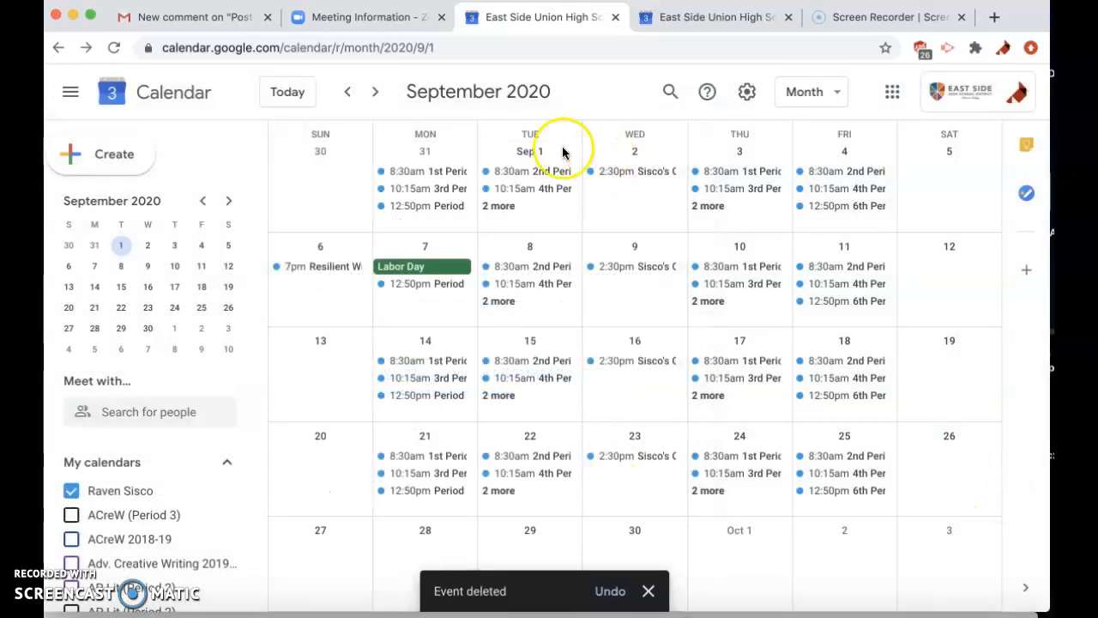
# - Look over October 2020, return to August and view the details of the August 11 2nd Period AP Lit event
pyautogui.click(374, 92)
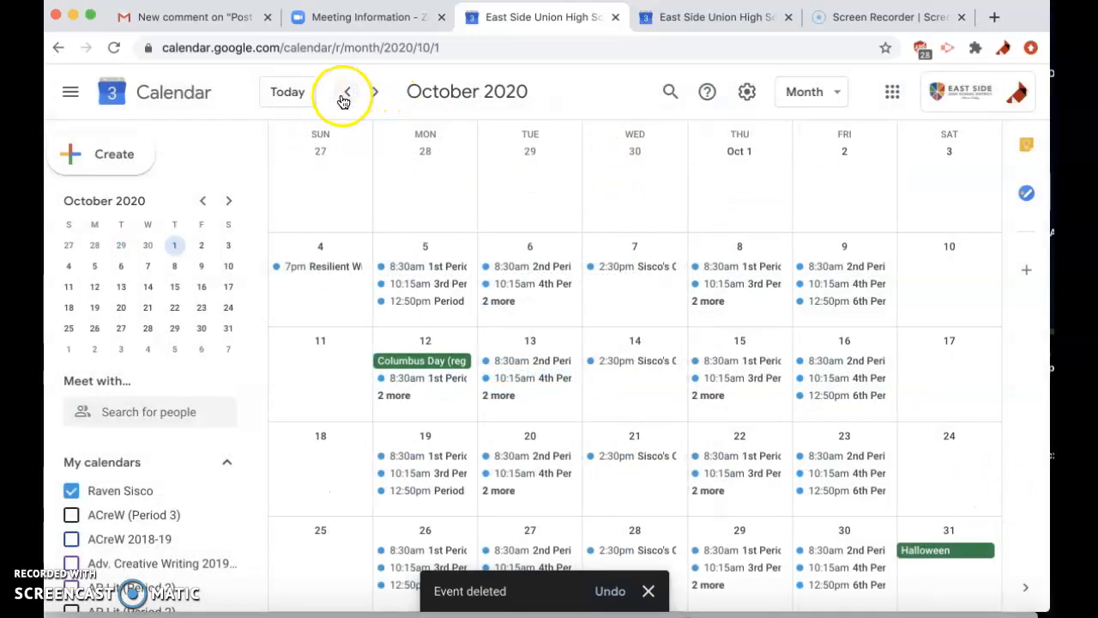
pyautogui.click(346, 96)
pyautogui.click(346, 96)
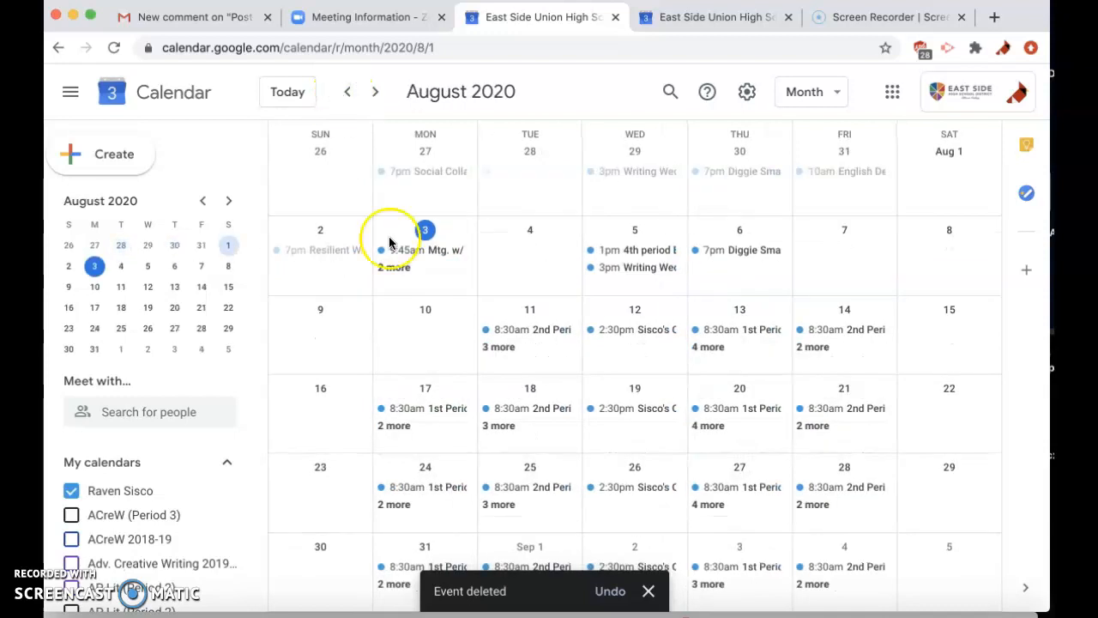
pyautogui.click(526, 332)
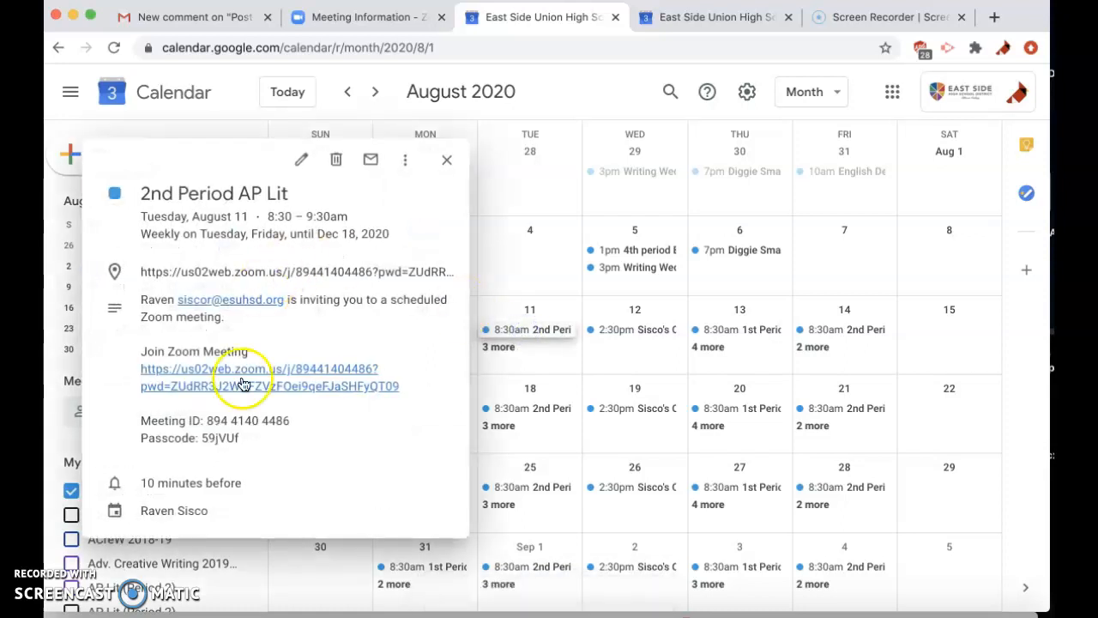
# - Switch to Zoom, open the August 13 Period 5 Prep occurrence from page 2 of the upcoming meetings and view its invite link
pyautogui.click(347, 17)
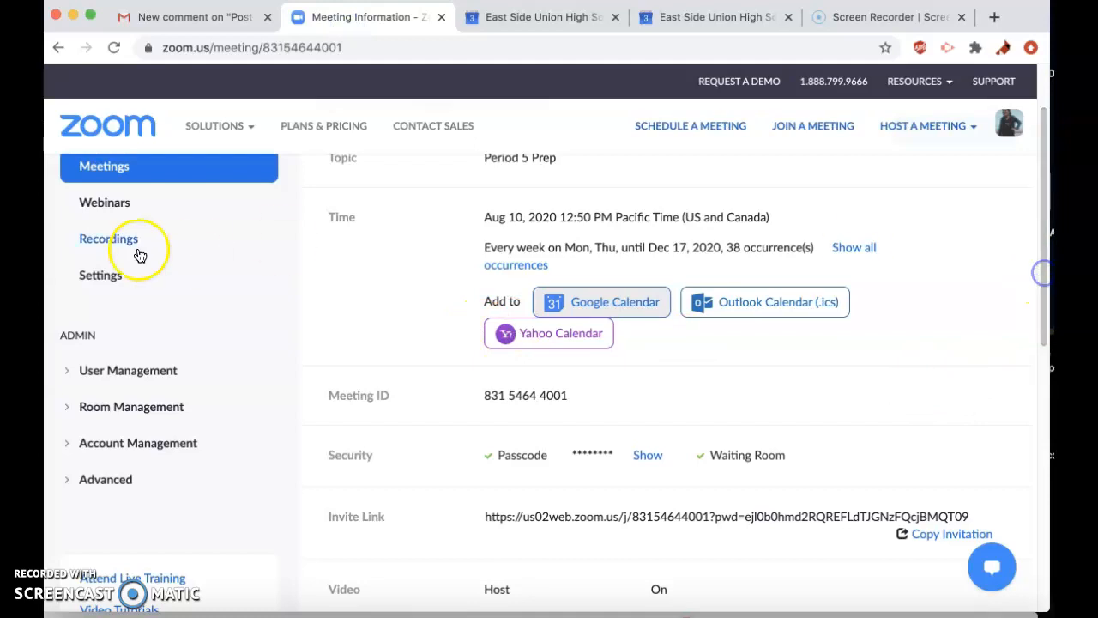
pyautogui.click(117, 168)
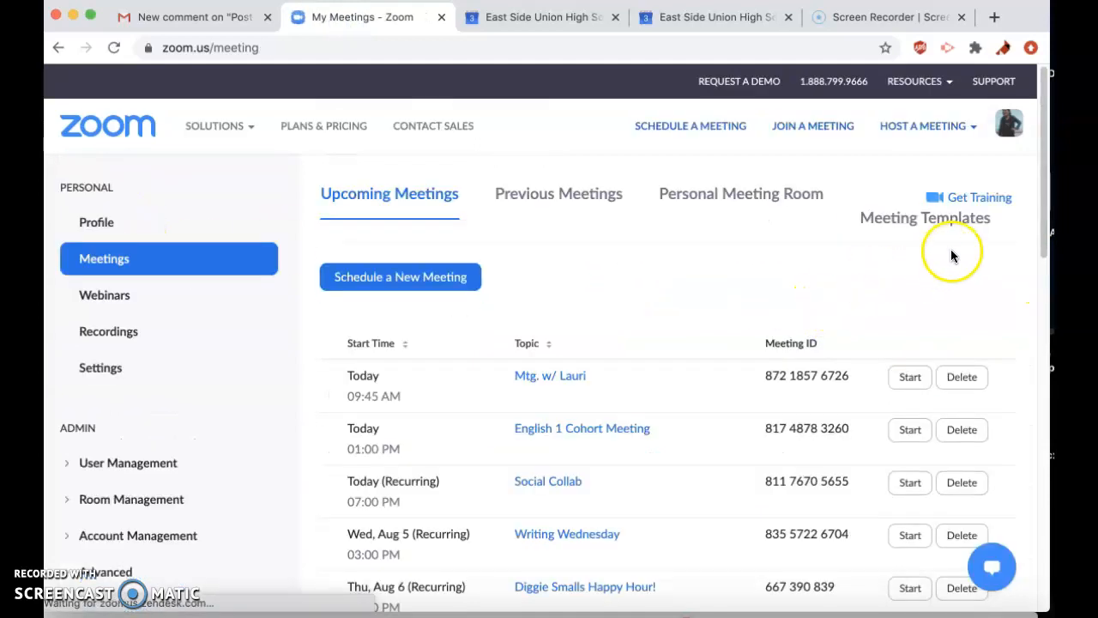
pyautogui.scroll(-10, 1031, 364)
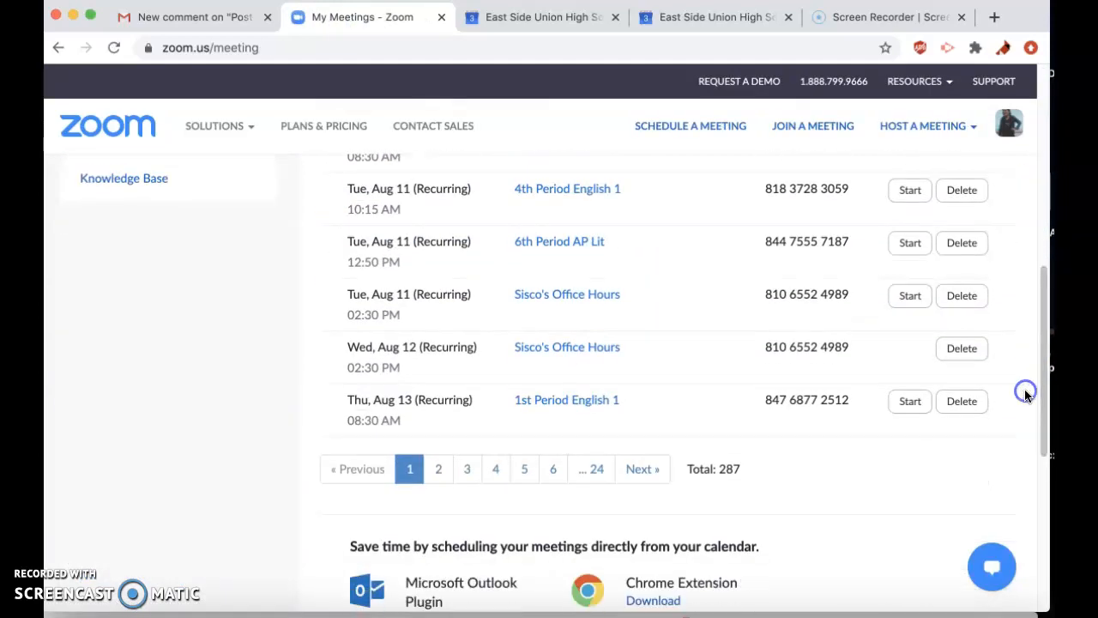
pyautogui.click(436, 470)
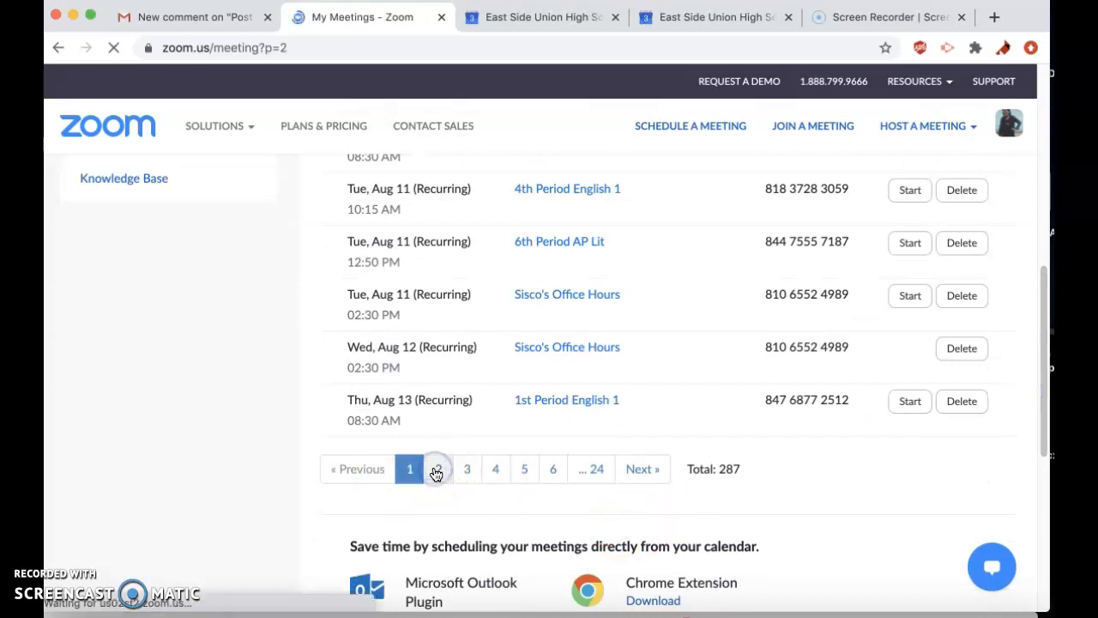
pyautogui.click(549, 429)
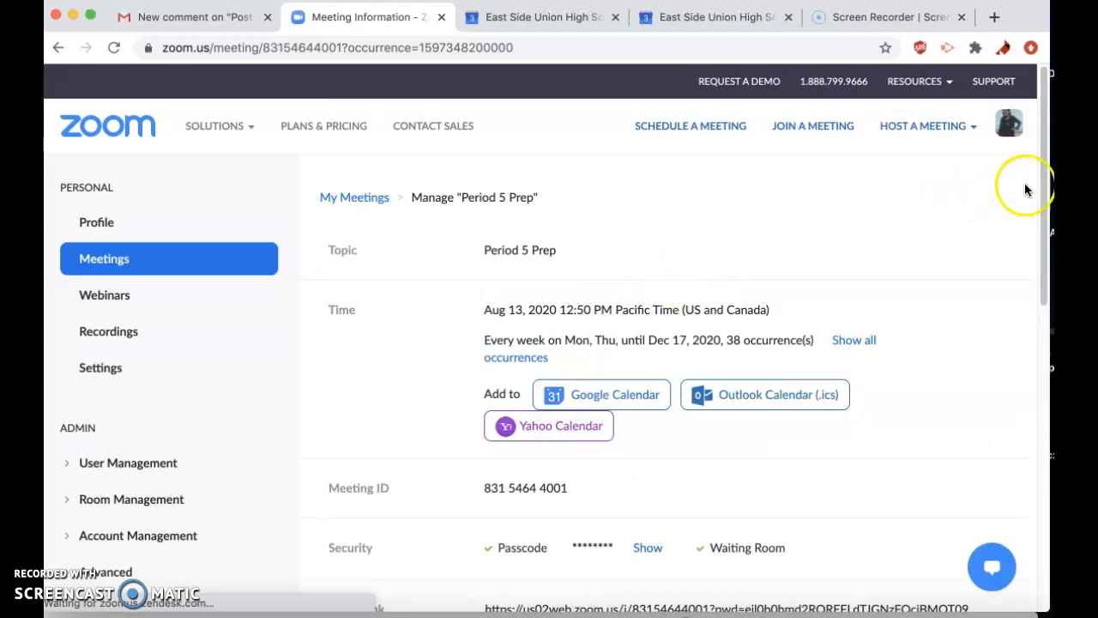
pyautogui.moveTo(1042, 190); pyautogui.dragTo(1015, 294)
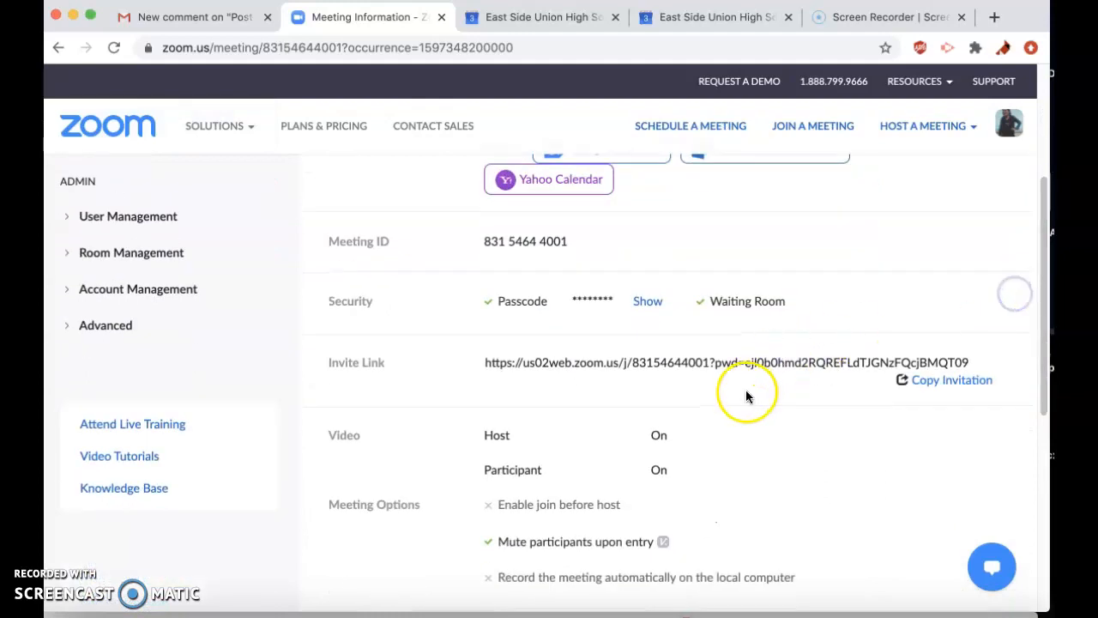
# - Switch back to Google Calendar and close the 2nd Period AP Lit event's details
pyautogui.click(516, 17)
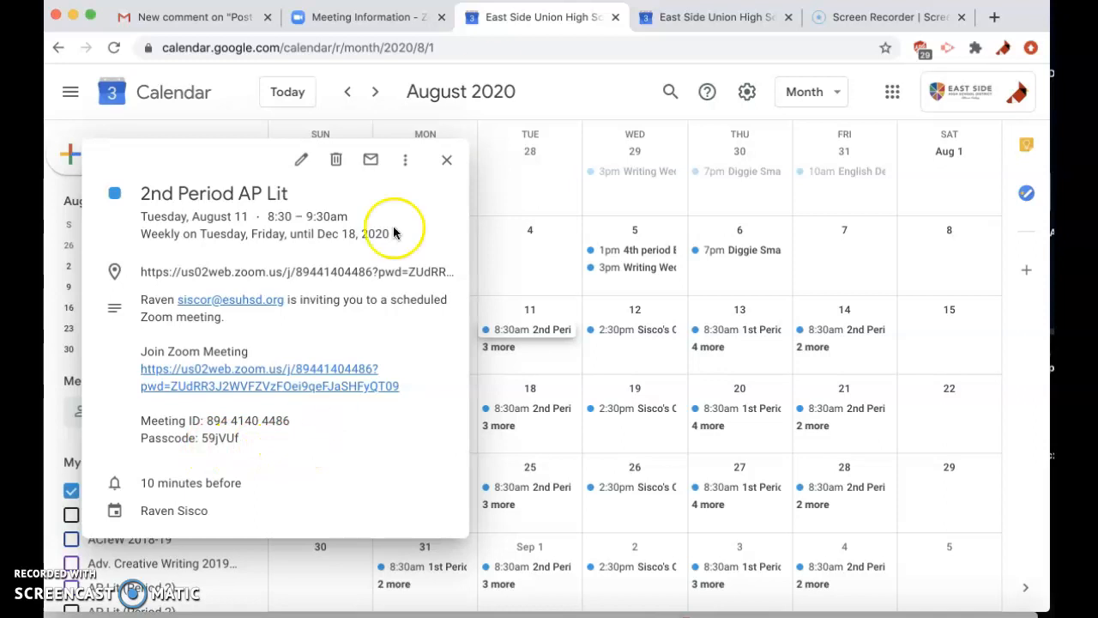
pyautogui.click(446, 159)
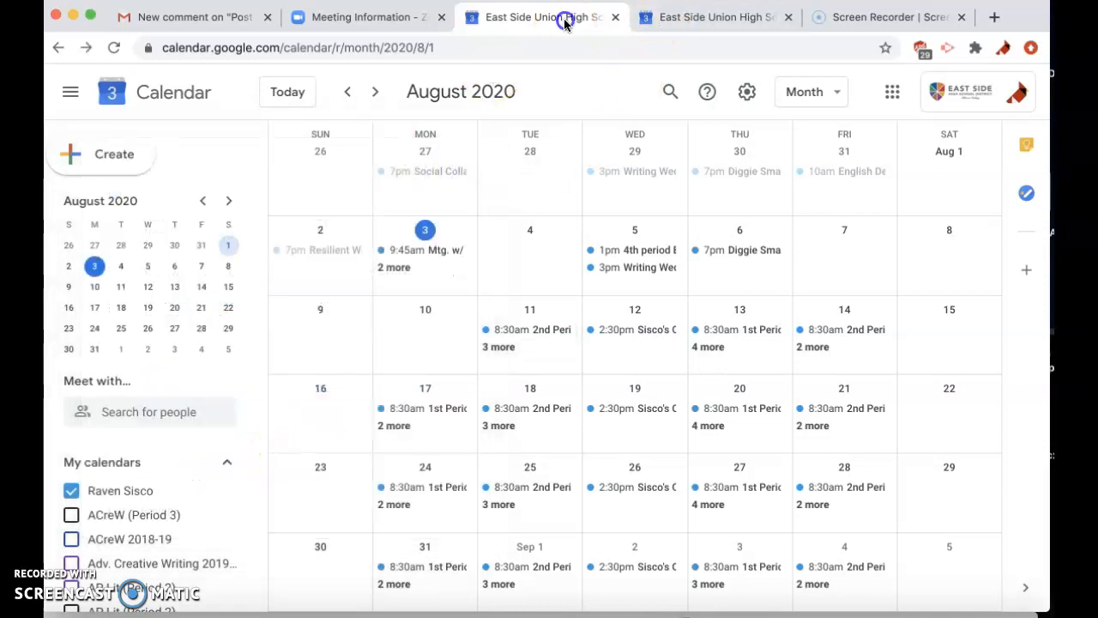